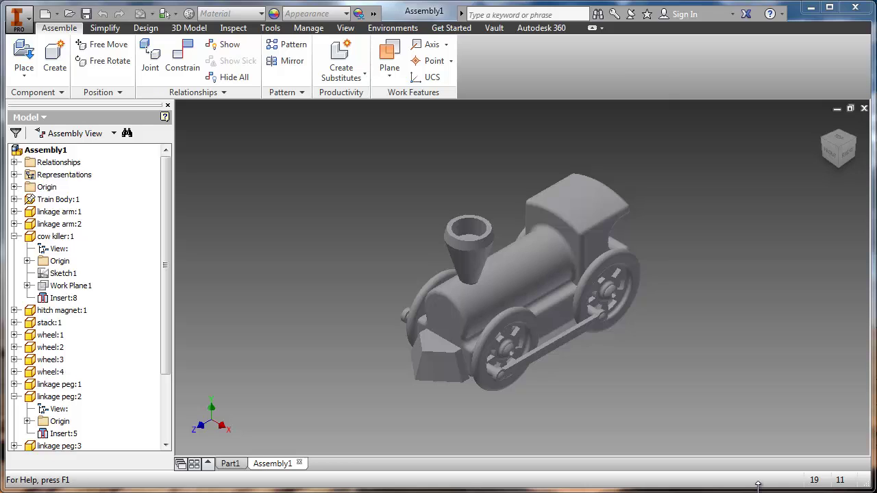
Create a new presentation from the Standard.ipn template and start a view with Assembly1 as its source assembly.
{"action": "left_click", "coordinate": [46, 15]}
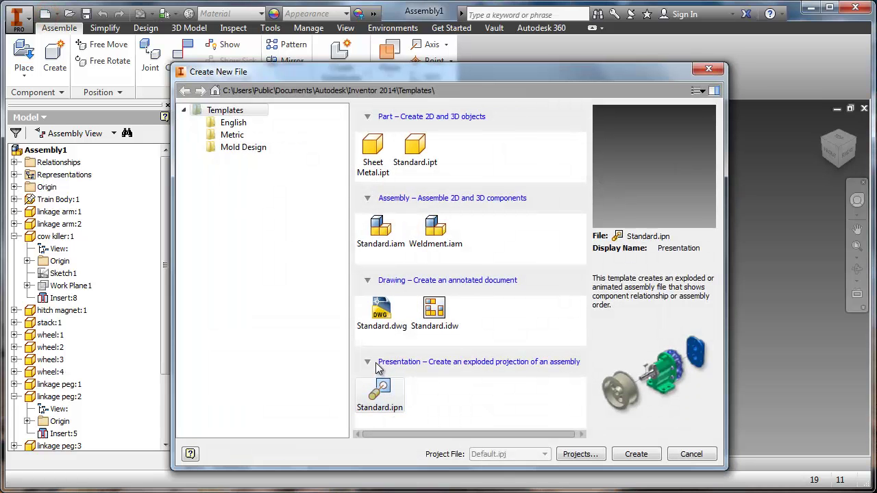
{"action": "double_click", "coordinate": [387, 396]}
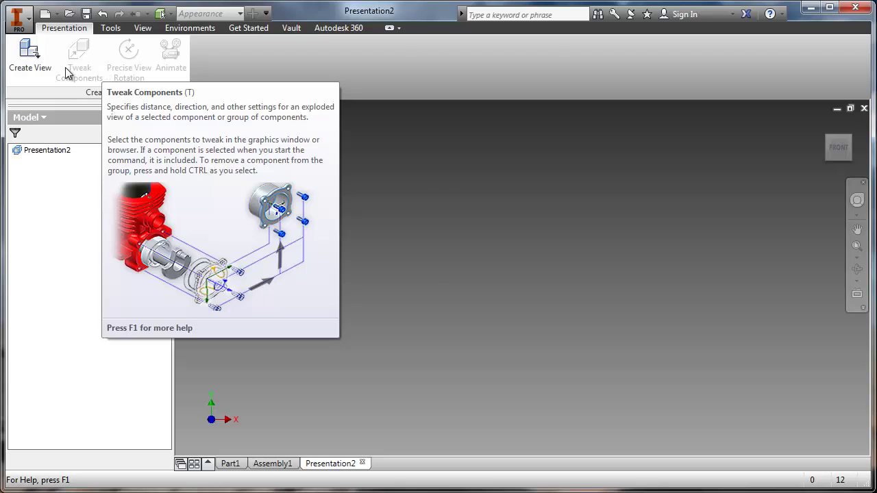
{"action": "left_click", "coordinate": [18, 71]}
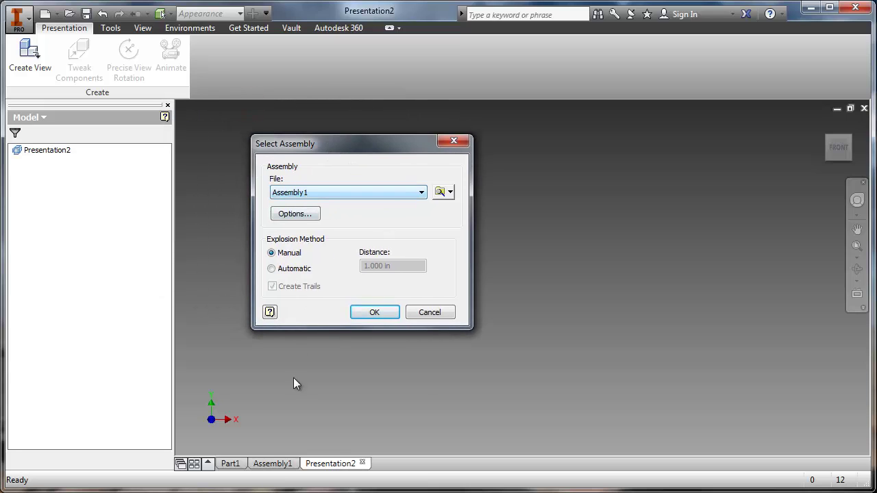
{"action": "left_click", "coordinate": [334, 194]}
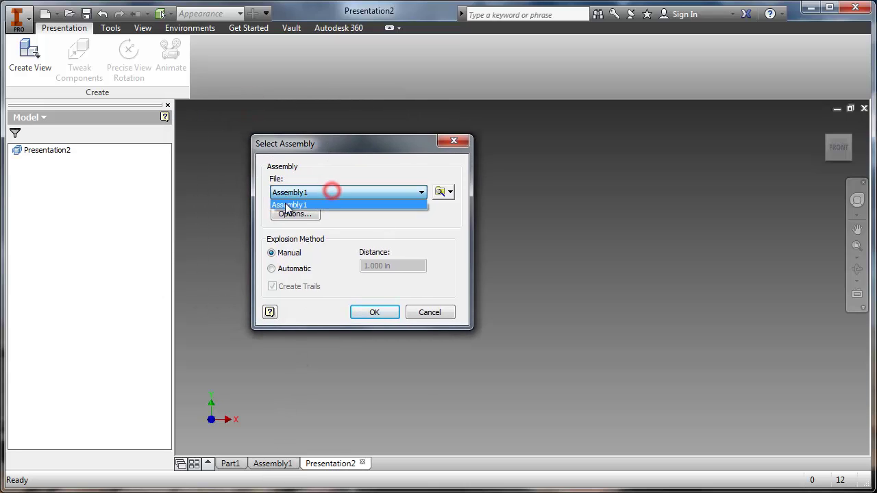
{"action": "left_click", "coordinate": [294, 200]}
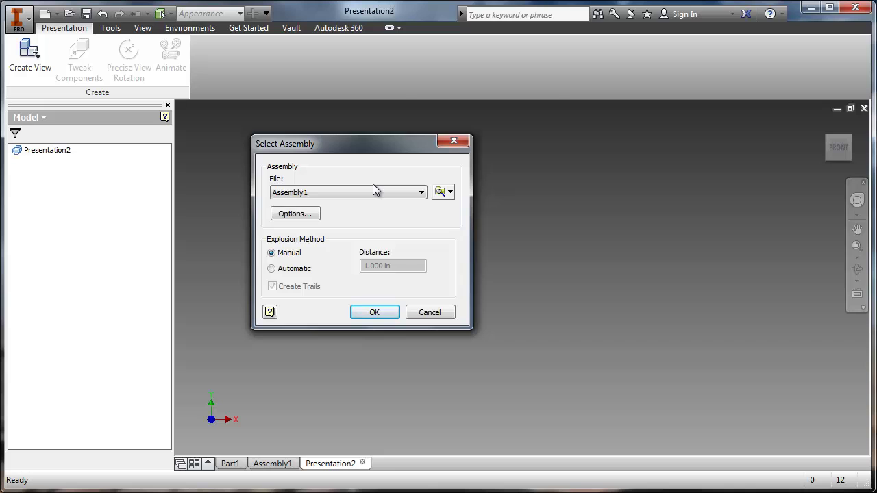
{"action": "left_click", "coordinate": [438, 190]}
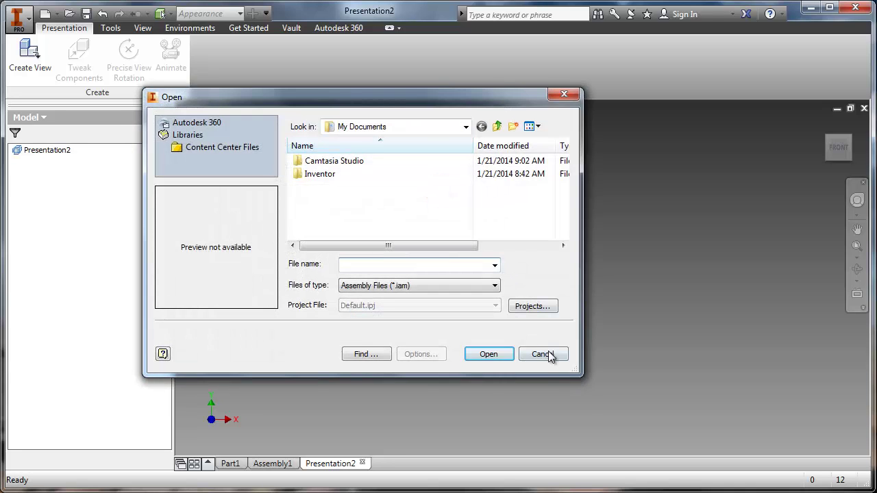
{"action": "left_click", "coordinate": [548, 352]}
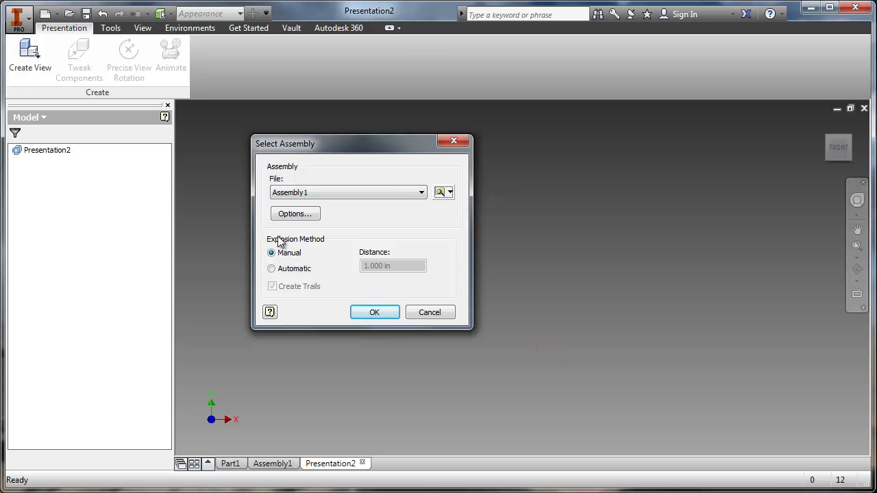
Create the view with automatic explosion at a distance of 1.000 in with trails, saving the assembly as Assembly1 in My Documents.
{"action": "left_click", "coordinate": [272, 268]}
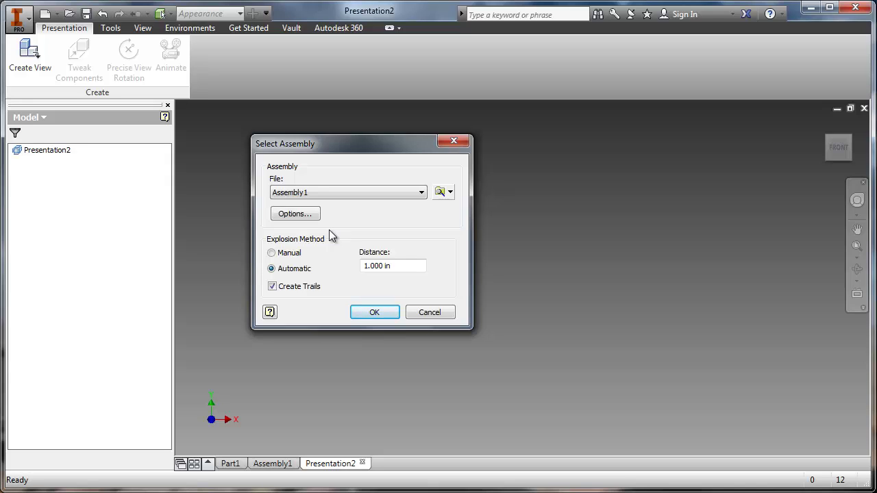
{"action": "left_click", "coordinate": [389, 309]}
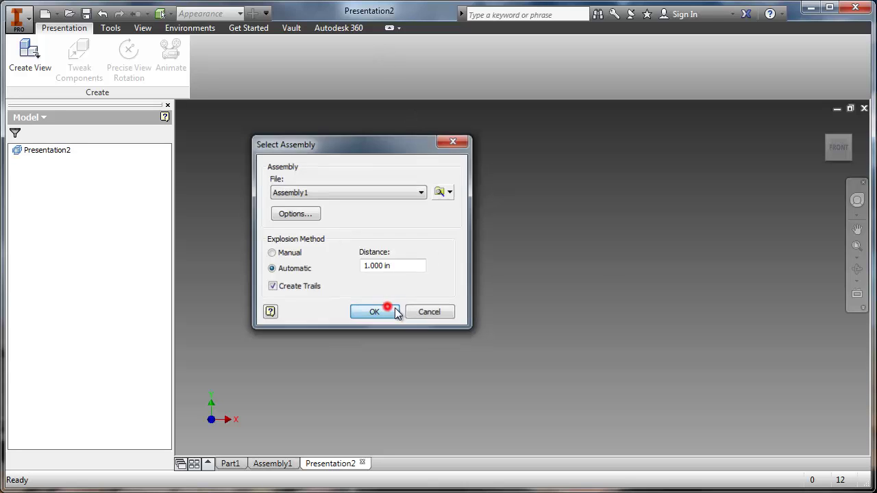
{"action": "left_click", "coordinate": [507, 288]}
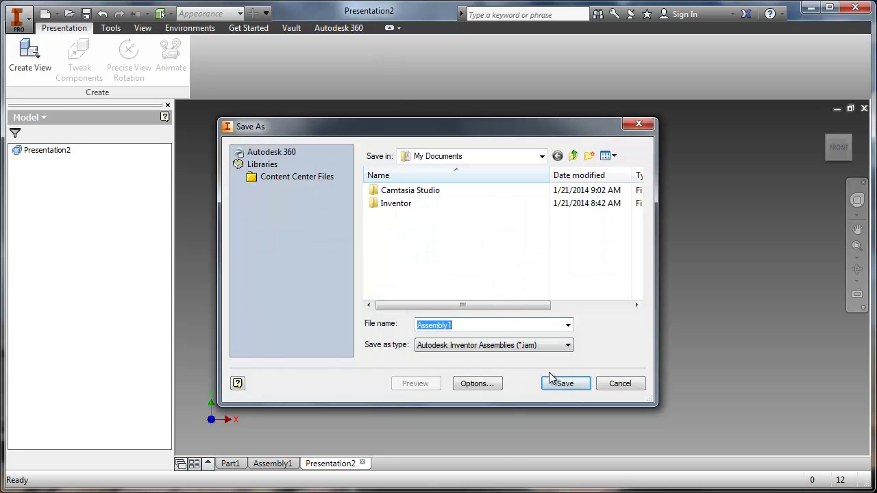
{"action": "left_click", "coordinate": [565, 385]}
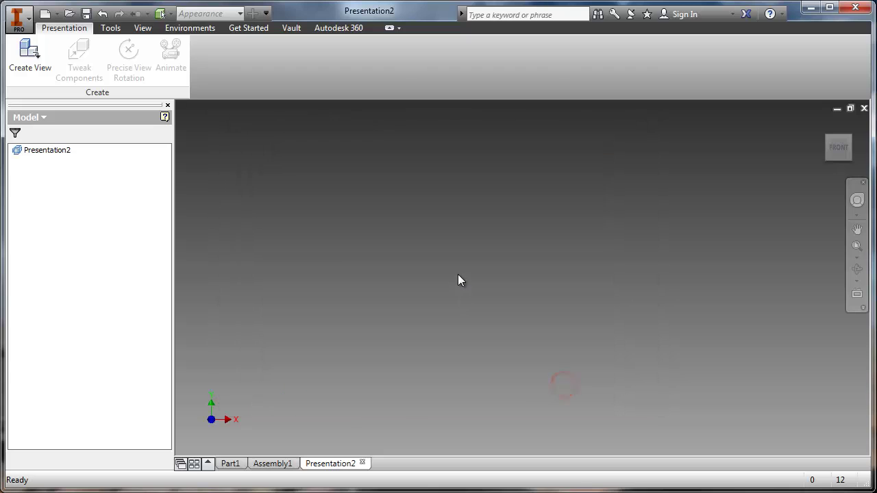
Examine the exploded train, checking how the wheels, bolts and linkage arms have separated from the body.
{"action": "middle_click_drag", "start_coordinate": [502, 308], "coordinate": [496, 283]}
{"action": "scroll", "coordinate": [475, 297], "scroll_direction": "up", "scroll_amount": 2}
{"action": "scroll", "coordinate": [475, 296], "scroll_direction": "down", "scroll_amount": 5}
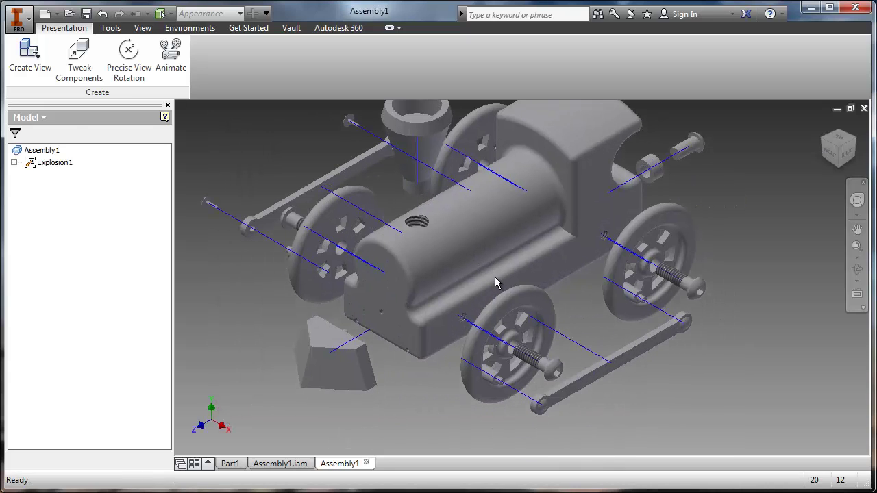
{"action": "scroll", "coordinate": [496, 282], "scroll_direction": "up", "scroll_amount": 3}
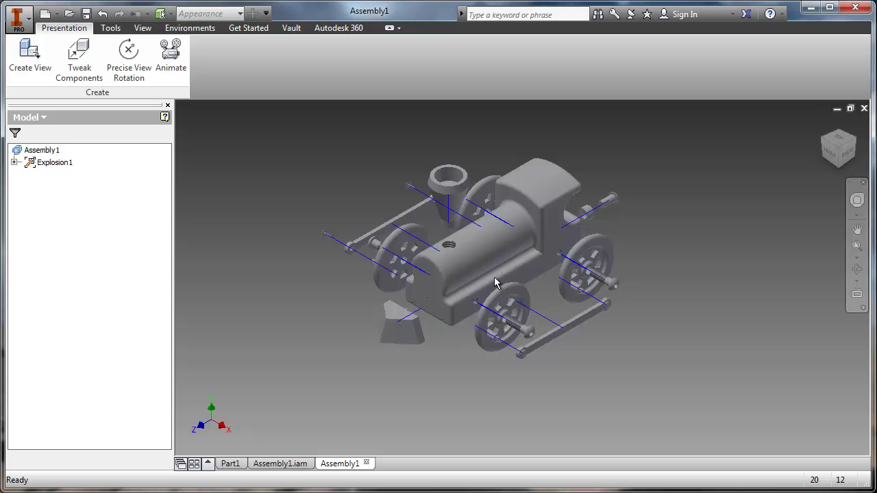
{"action": "scroll", "coordinate": [496, 283], "scroll_direction": "up", "scroll_amount": 1}
{"action": "middle_click_drag", "start_coordinate": [496, 283], "coordinate": [517, 288]}
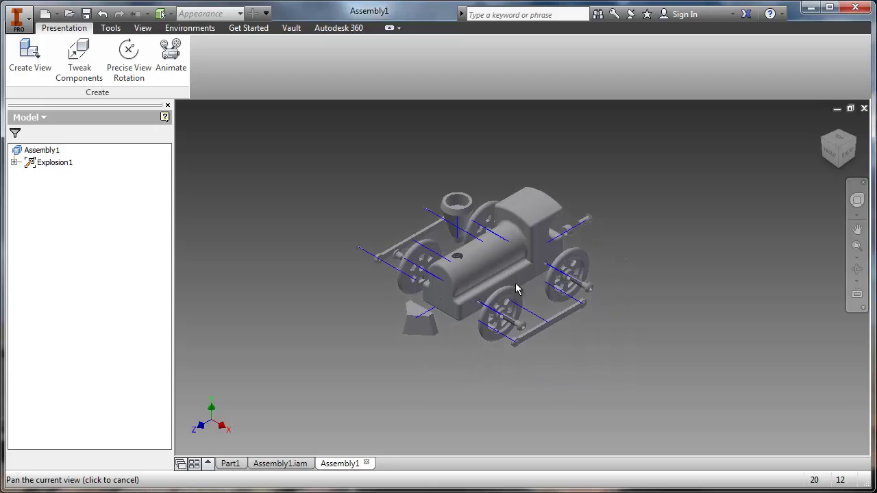
{"action": "scroll", "coordinate": [516, 288], "scroll_direction": "up", "scroll_amount": 3}
{"action": "scroll", "coordinate": [517, 288], "scroll_direction": "down", "scroll_amount": 5}
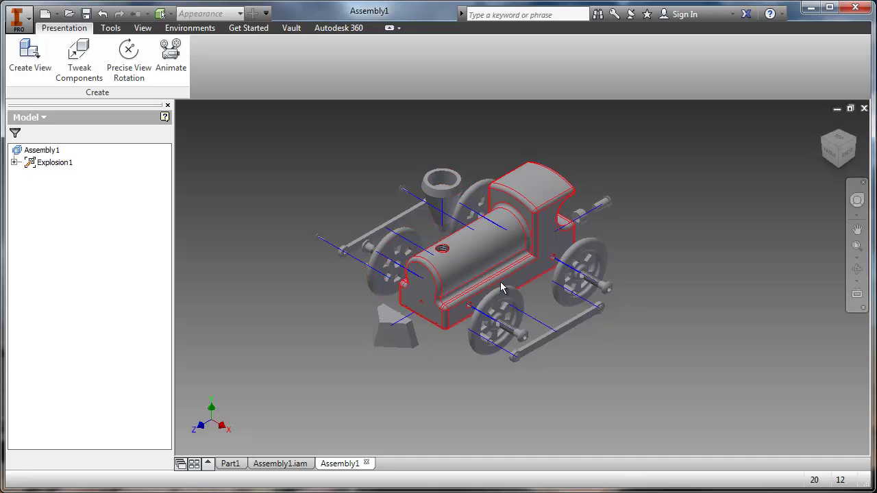
{"action": "scroll", "coordinate": [519, 327], "scroll_direction": "down", "scroll_amount": 3}
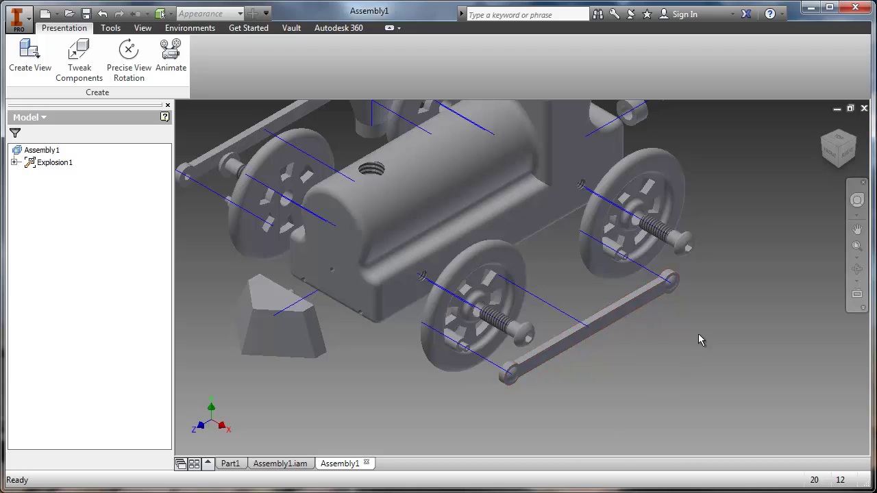
{"action": "scroll", "coordinate": [601, 299], "scroll_direction": "down", "scroll_amount": 4}
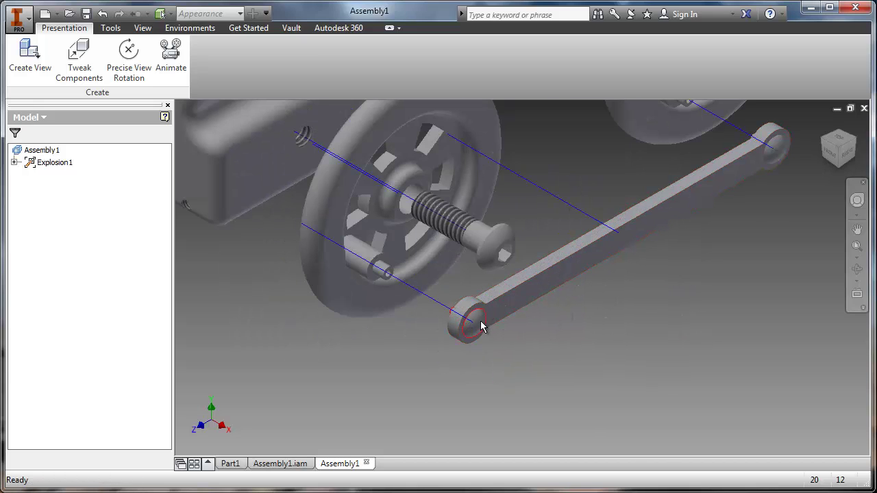
{"action": "scroll", "coordinate": [454, 231], "scroll_direction": "up", "scroll_amount": 3}
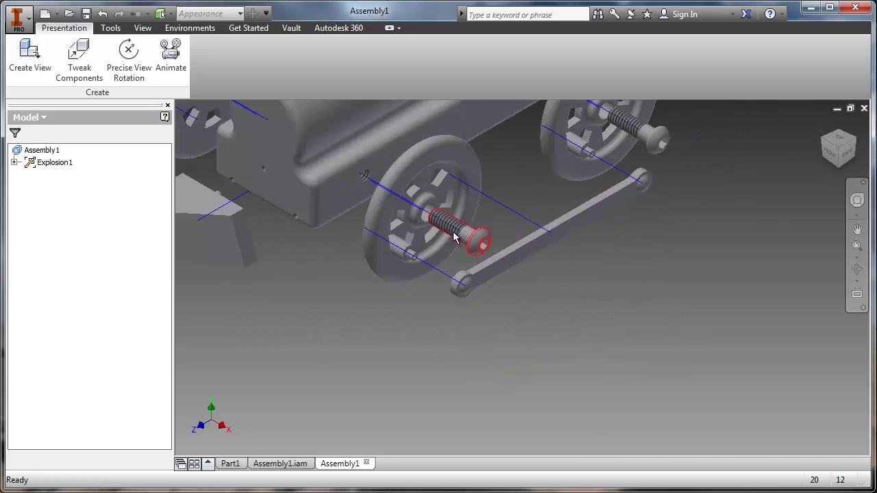
{"action": "middle_click_drag", "start_coordinate": [456, 227], "coordinate": [541, 267]}
{"action": "middle_click_drag", "start_coordinate": [433, 235], "coordinate": [459, 253]}
{"action": "scroll", "coordinate": [477, 260], "scroll_direction": "up", "scroll_amount": 3}
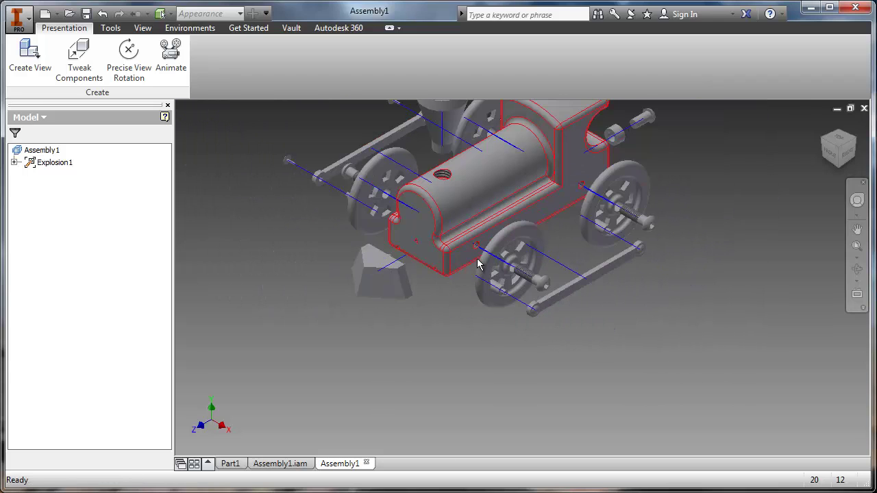
{"action": "scroll", "coordinate": [477, 260], "scroll_direction": "down", "scroll_amount": 3}
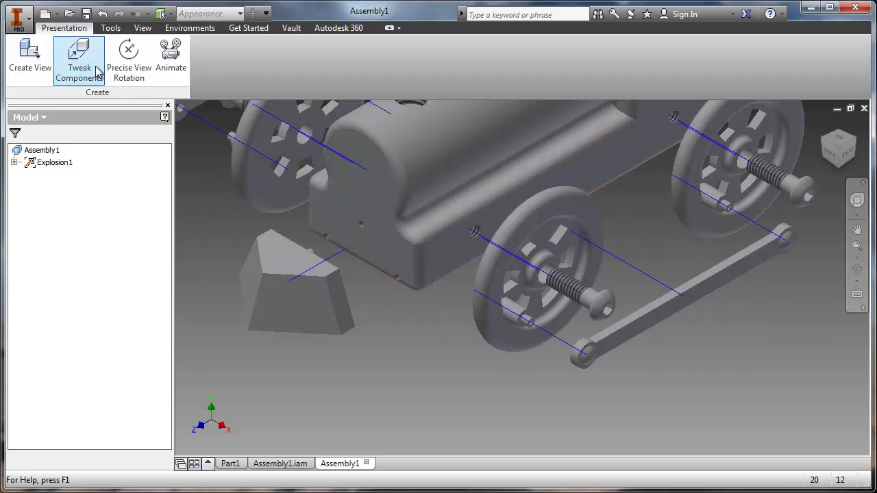
{"action": "middle_click_drag", "start_coordinate": [649, 296], "coordinate": [558, 304]}
{"action": "key", "text": "t"}
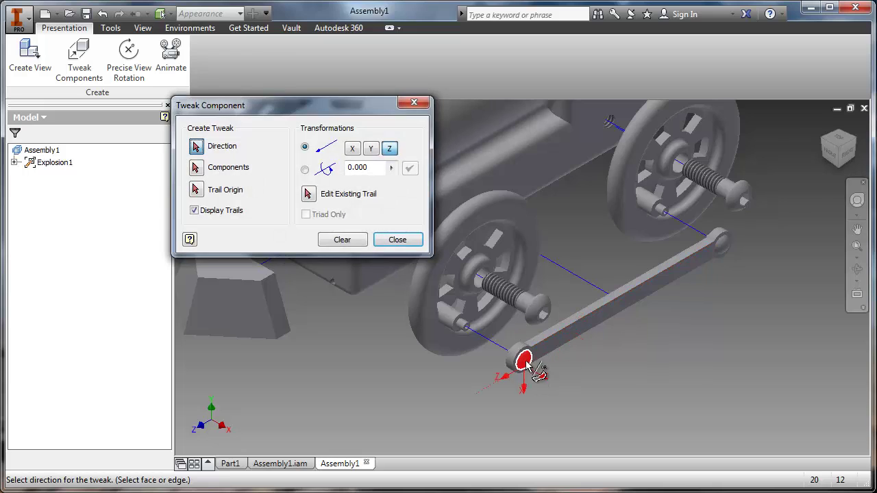
{"action": "scroll", "coordinate": [526, 364], "scroll_direction": "down", "scroll_amount": 3}
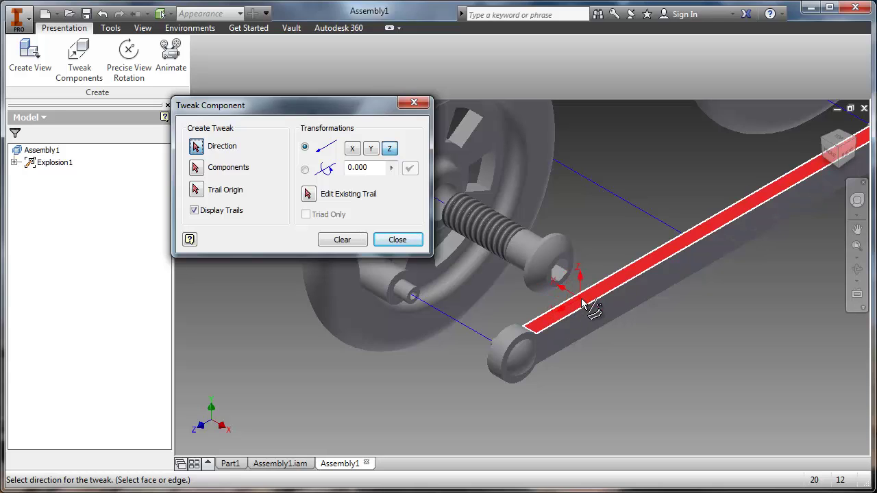
{"action": "mouse_move", "coordinate": [582, 304]}
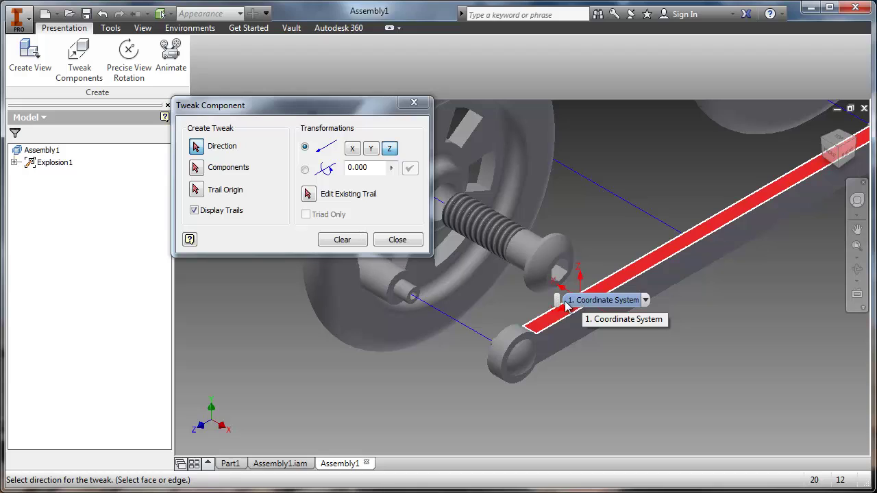
{"action": "left_click", "coordinate": [527, 364]}
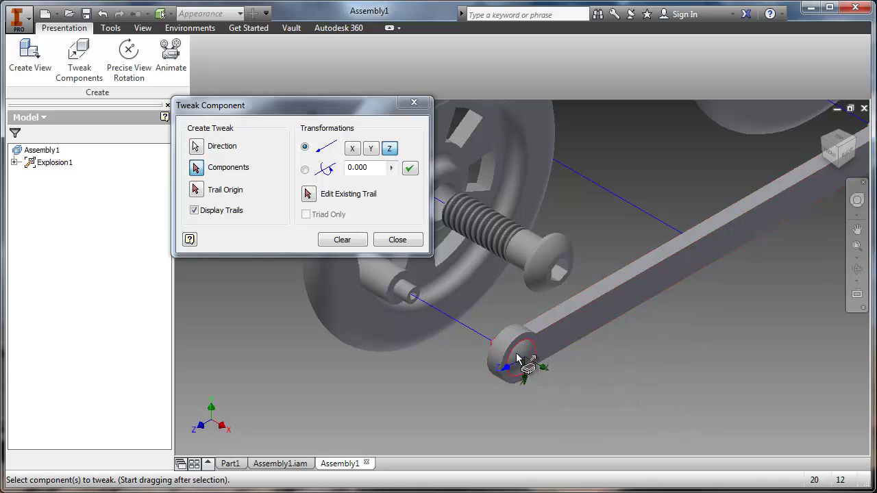
{"action": "left_click", "coordinate": [371, 149]}
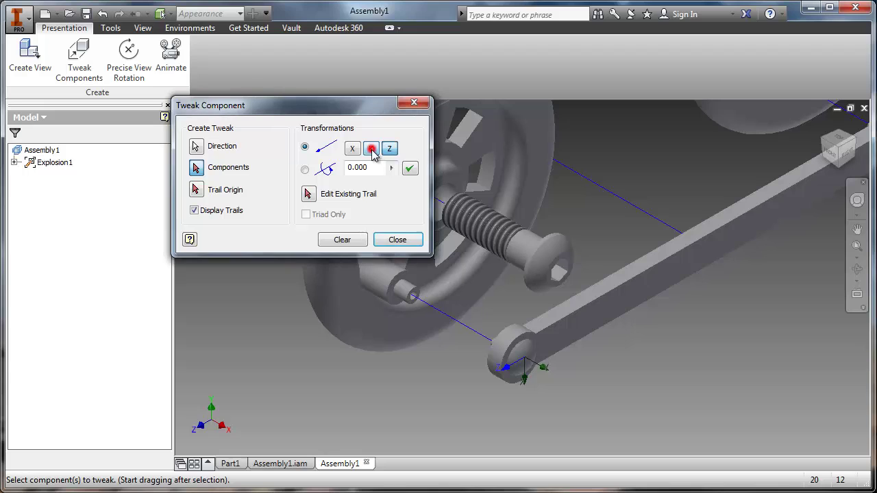
{"action": "left_click_drag", "start_coordinate": [534, 358], "coordinate": [514, 365]}
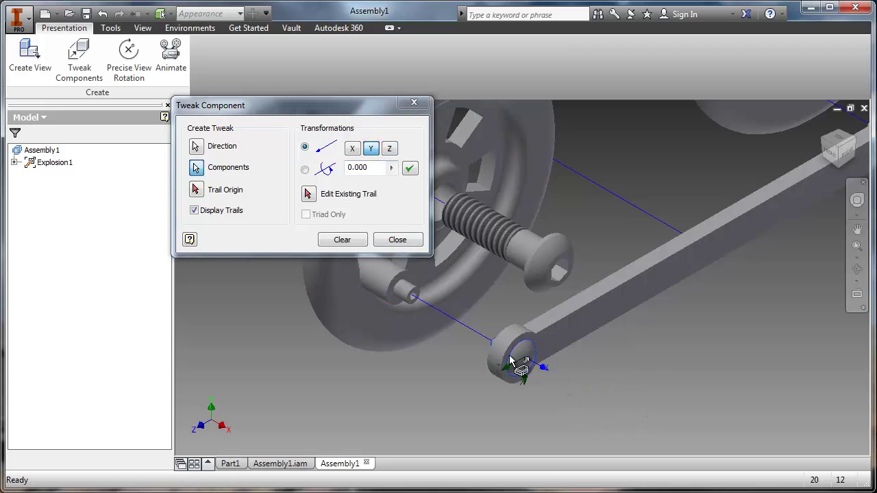
{"action": "left_click", "coordinate": [542, 369]}
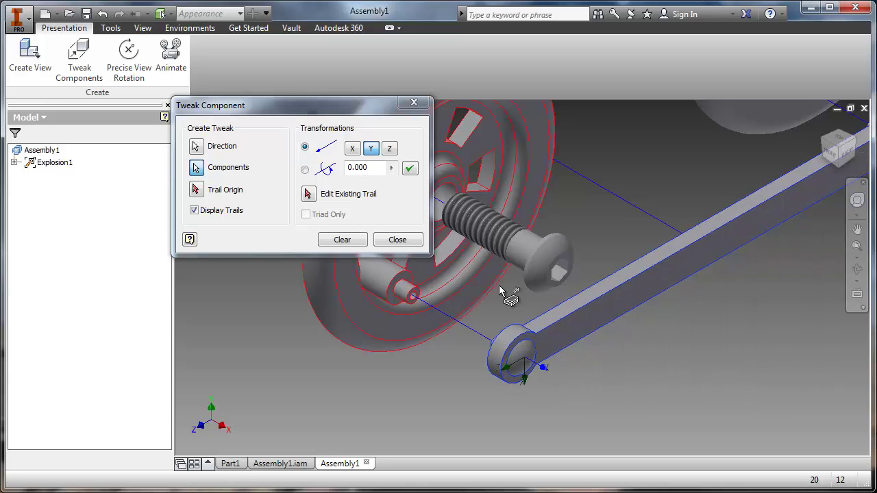
{"action": "left_click", "coordinate": [346, 241]}
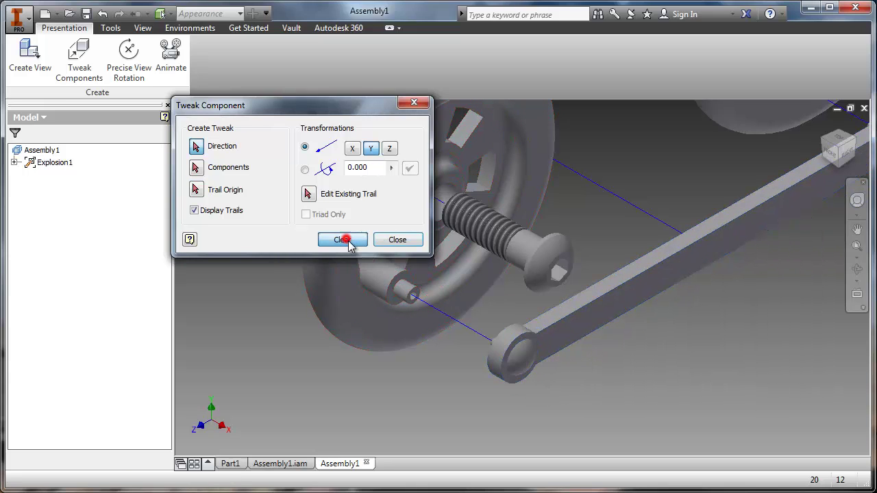
{"action": "left_click", "coordinate": [398, 240]}
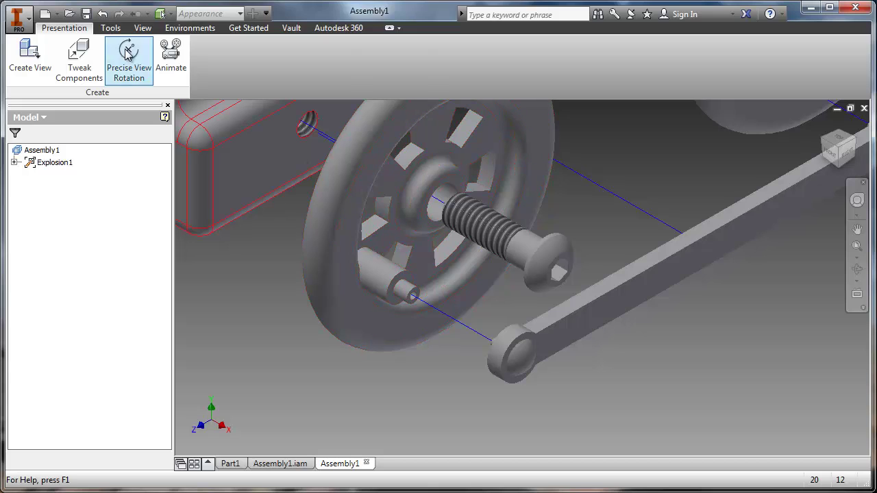
Tweak the round-headed pin outward from the near linkage arm's front end along Y by about 0.328 in, and extend its trail slightly further.
{"action": "left_click", "coordinate": [79, 51]}
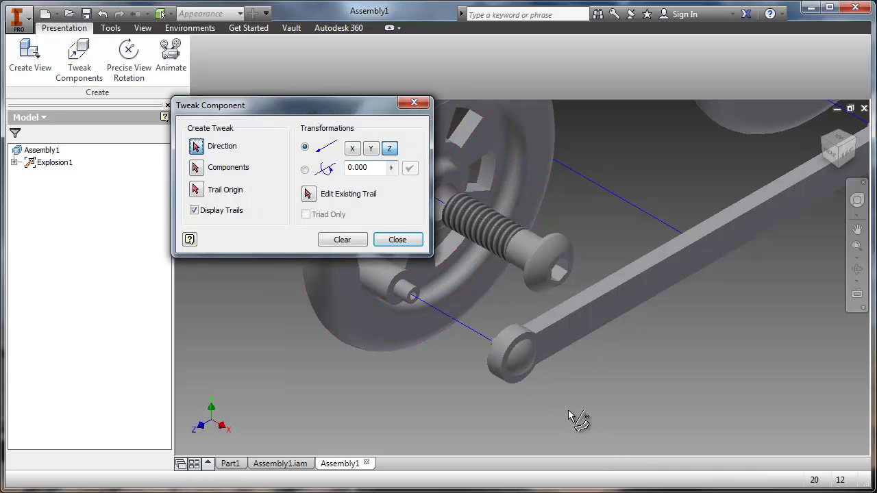
{"action": "left_click", "coordinate": [523, 361]}
{"action": "left_click", "coordinate": [372, 150]}
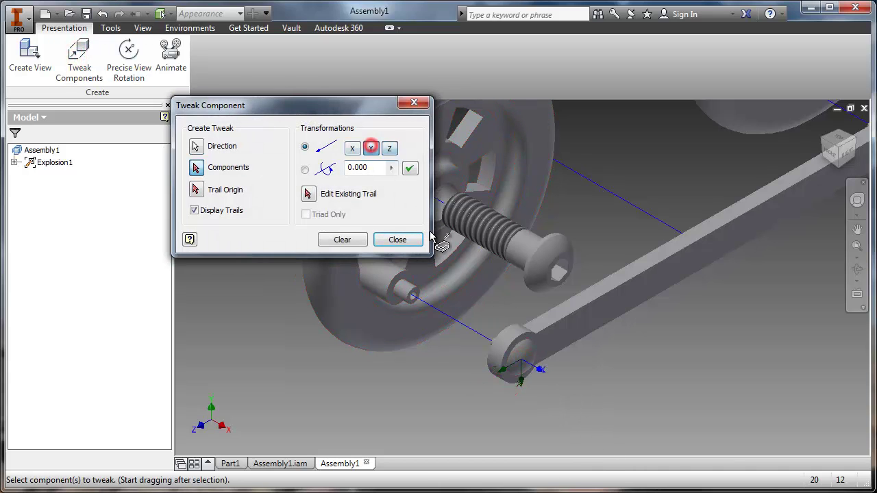
{"action": "left_click_drag", "start_coordinate": [525, 368], "coordinate": [473, 318]}
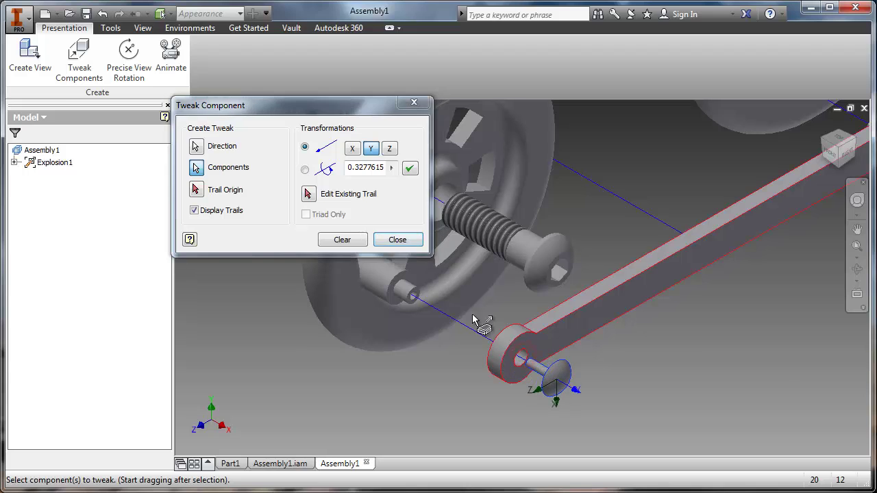
{"action": "left_click", "coordinate": [398, 239]}
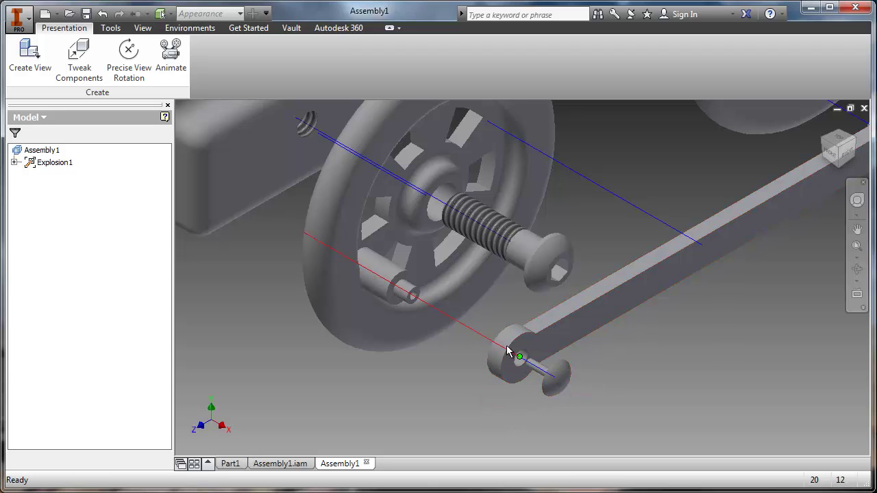
{"action": "left_click_drag", "start_coordinate": [555, 381], "coordinate": [573, 398]}
{"action": "scroll", "coordinate": [575, 396], "scroll_direction": "down", "scroll_amount": 3}
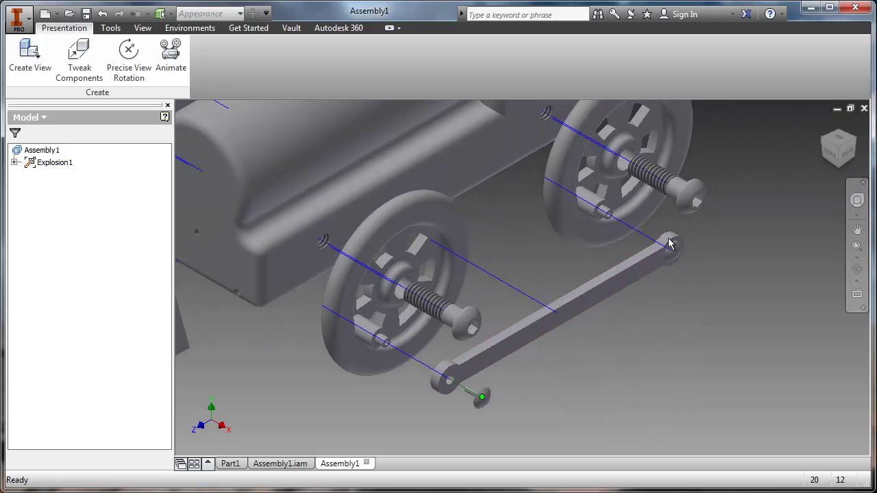
{"action": "key", "text": "t"}
{"action": "left_click", "coordinate": [673, 255]}
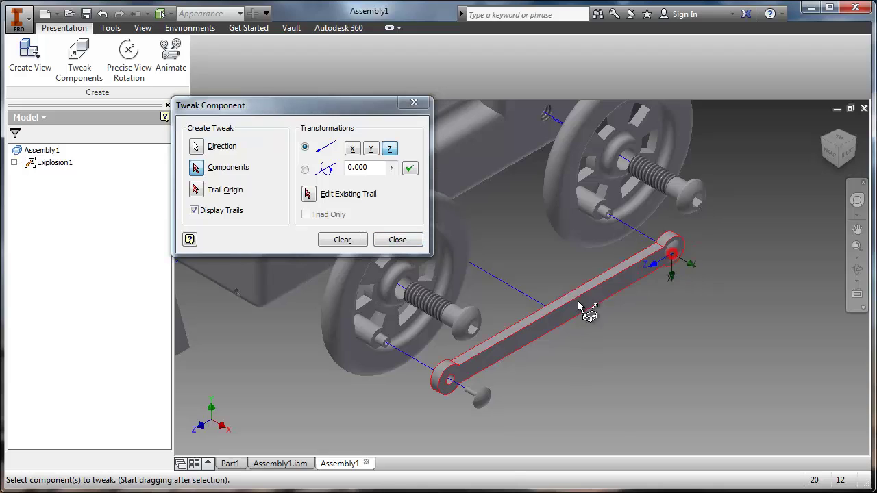
{"action": "left_click", "coordinate": [372, 149]}
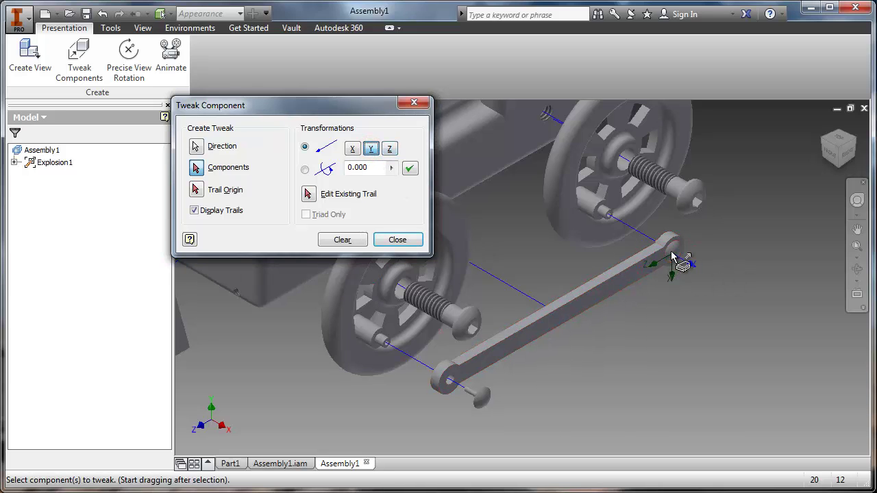
{"action": "left_click_drag", "start_coordinate": [676, 261], "coordinate": [683, 273]}
{"action": "left_click", "coordinate": [398, 240]}
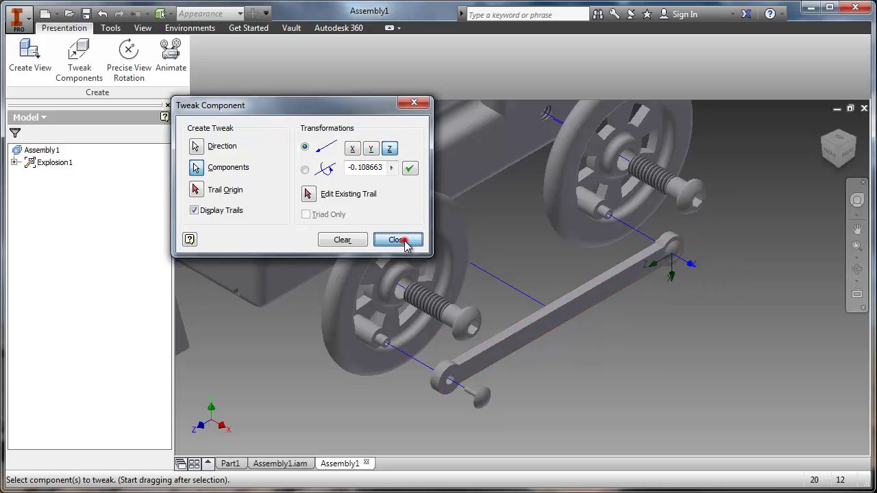
Tweak the round-headed pin outward from the near linkage arm's rear end along Y by about 0.539 in.
{"action": "left_click", "coordinate": [80, 71]}
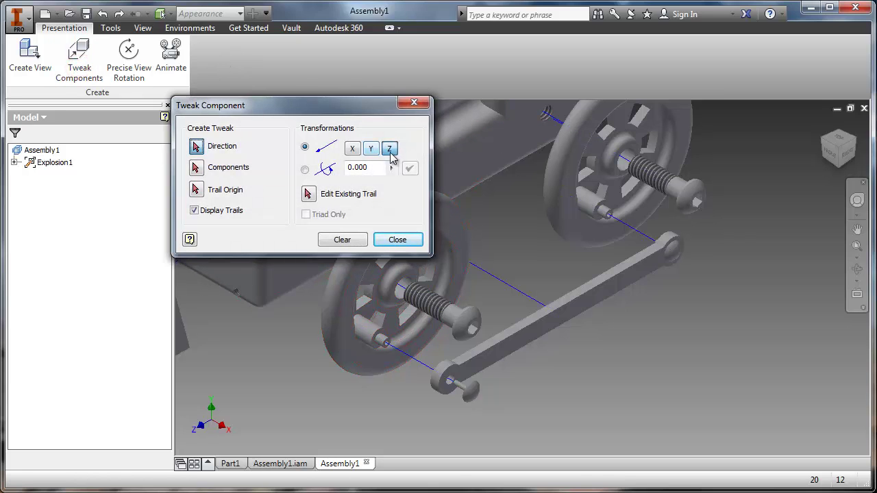
{"action": "left_click", "coordinate": [677, 257]}
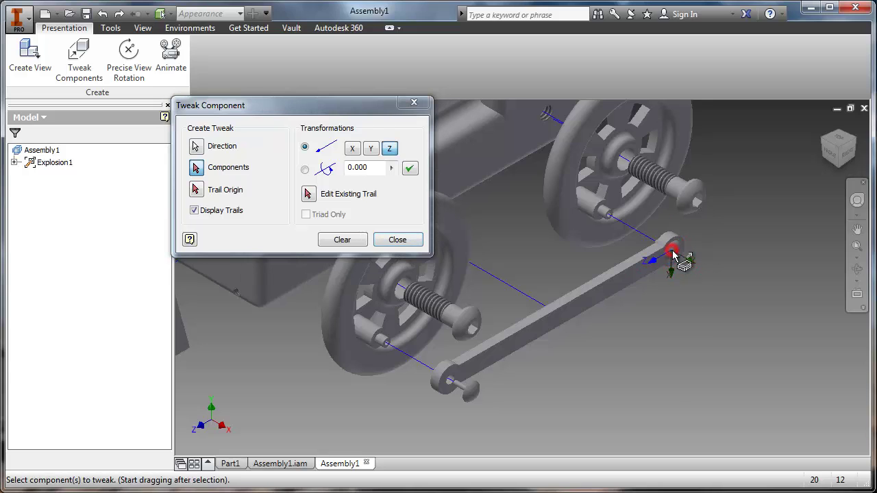
{"action": "left_click", "coordinate": [371, 149]}
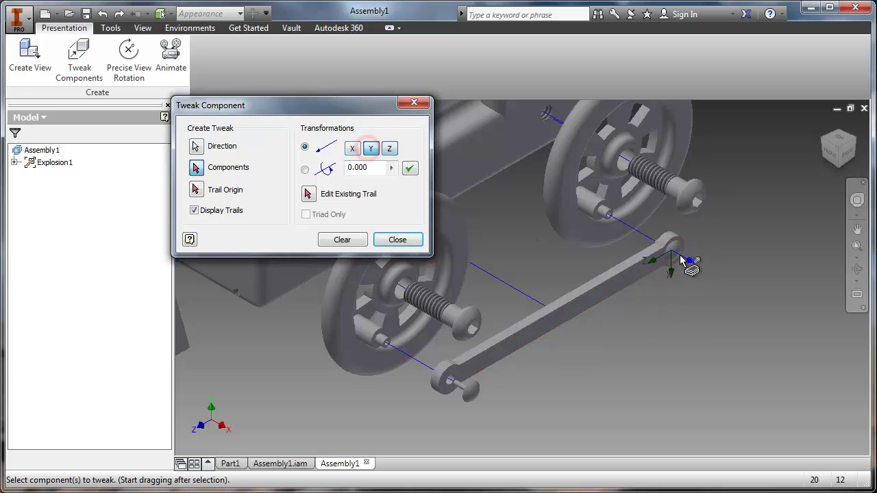
{"action": "scroll", "coordinate": [681, 254], "scroll_direction": "down", "scroll_amount": 5}
{"action": "left_click_drag", "start_coordinate": [673, 252], "coordinate": [795, 302]}
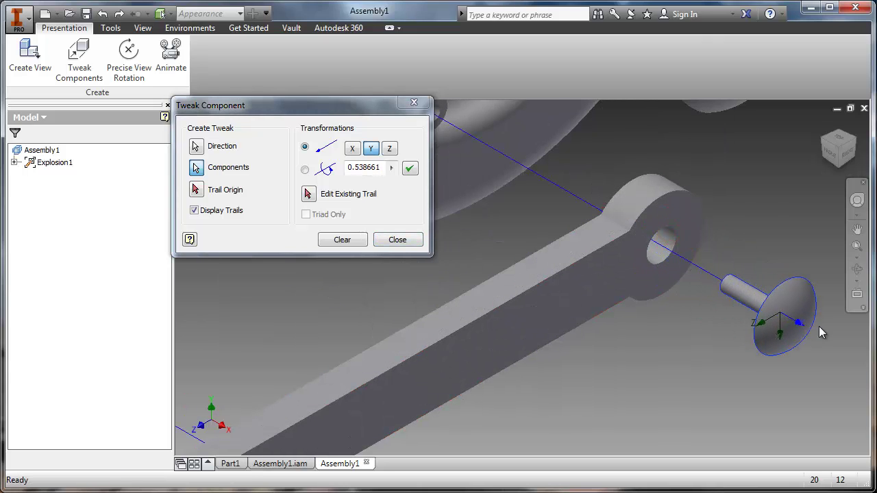
{"action": "left_click", "coordinate": [398, 240]}
Examine the exploded train, checking the pins at both ends of the linkage arms and the spacing of the other parts.
{"action": "scroll", "coordinate": [665, 278], "scroll_direction": "up", "scroll_amount": 5}
{"action": "scroll", "coordinate": [716, 288], "scroll_direction": "up", "scroll_amount": 3}
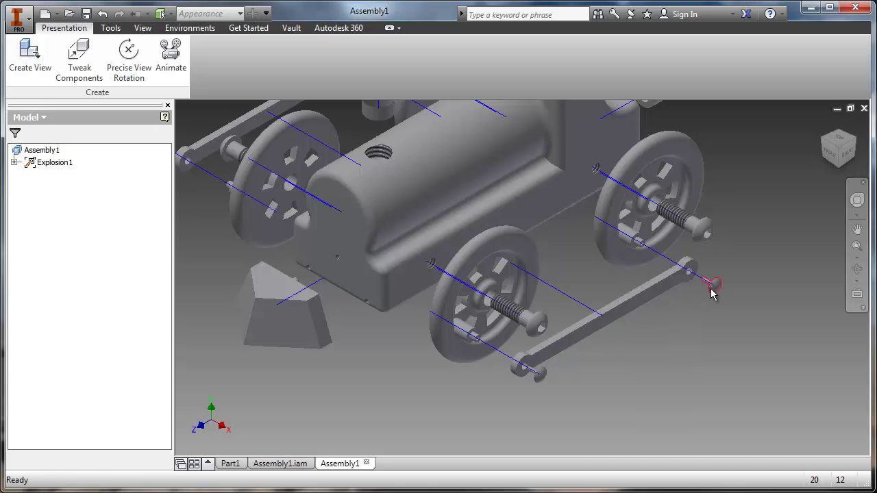
{"action": "scroll", "coordinate": [713, 288], "scroll_direction": "down", "scroll_amount": 5}
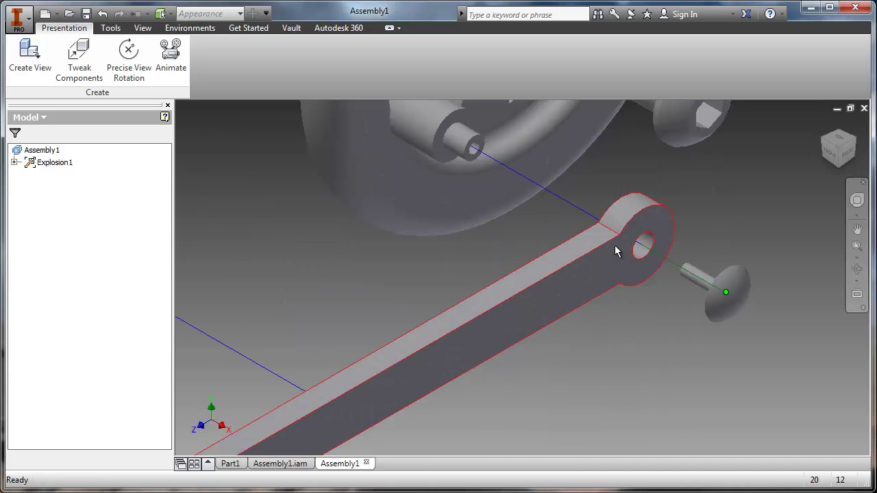
{"action": "scroll", "coordinate": [495, 291], "scroll_direction": "down", "scroll_amount": 2}
{"action": "scroll", "coordinate": [492, 273], "scroll_direction": "up", "scroll_amount": 3}
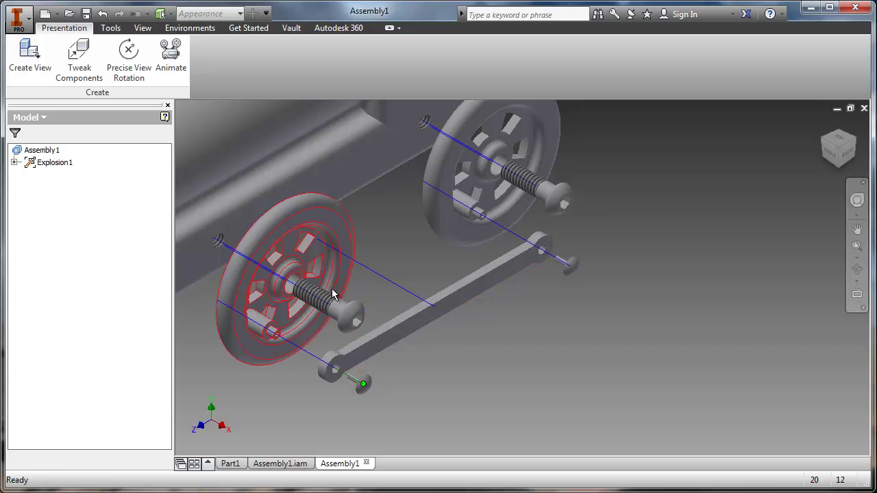
{"action": "middle_click_drag", "start_coordinate": [442, 256], "coordinate": [481, 275]}
{"action": "middle_click_drag", "start_coordinate": [322, 251], "coordinate": [457, 268]}
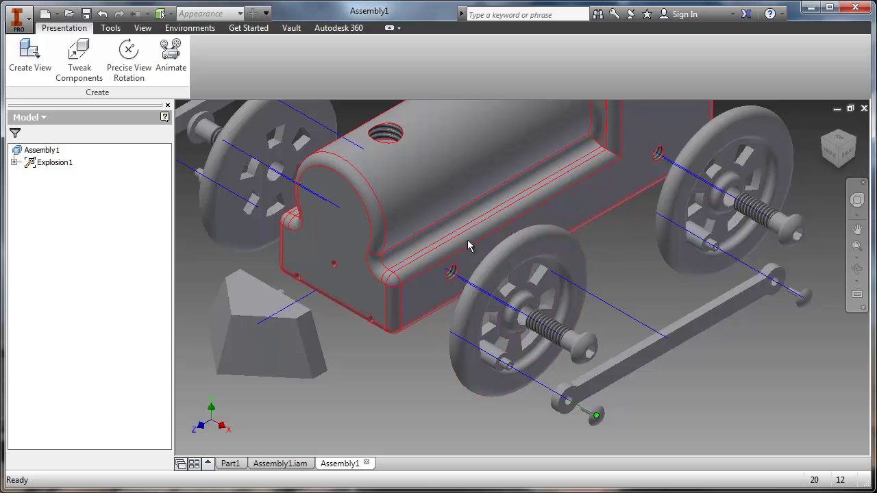
{"action": "scroll", "coordinate": [480, 231], "scroll_direction": "up", "scroll_amount": 3}
{"action": "middle_click_drag", "start_coordinate": [532, 204], "coordinate": [550, 292]}
{"action": "middle_click_drag", "start_coordinate": [376, 290], "coordinate": [351, 300], "text": "shift"}
{"action": "key", "text": "F6"}
{"action": "scroll", "coordinate": [501, 323], "scroll_direction": "down", "scroll_amount": 3}
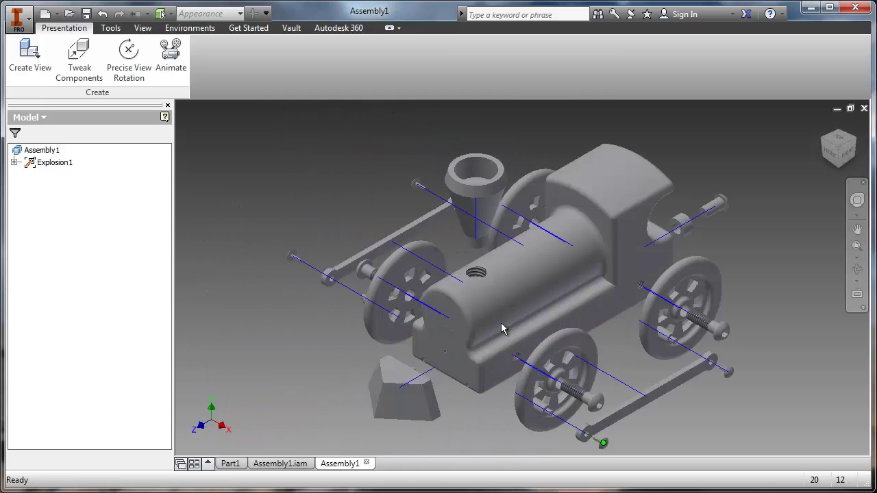
{"action": "middle_click_drag", "start_coordinate": [501, 323], "coordinate": [443, 311]}
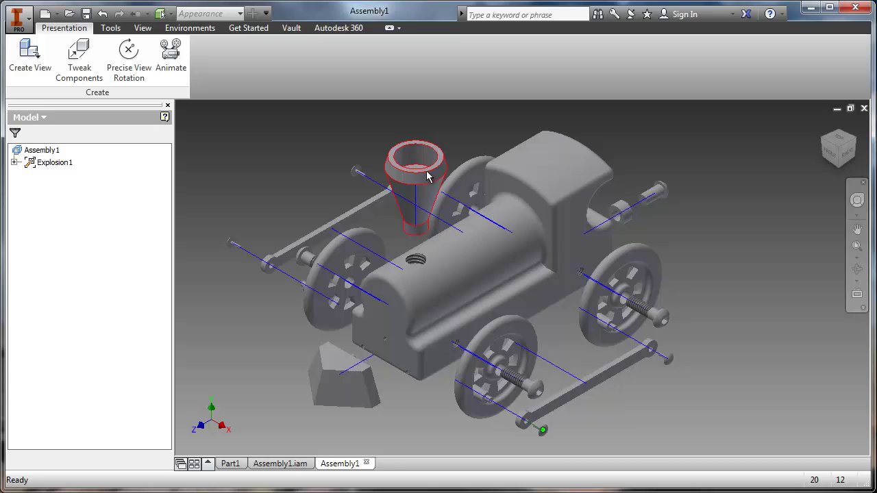
Tweak the smokestack further upward along Z from the train body, using its rim face as the direction reference.
{"action": "key", "text": "t"}
{"action": "middle_click_drag", "start_coordinate": [445, 205], "coordinate": [527, 252]}
{"action": "scroll", "coordinate": [477, 209], "scroll_direction": "down", "scroll_amount": 5}
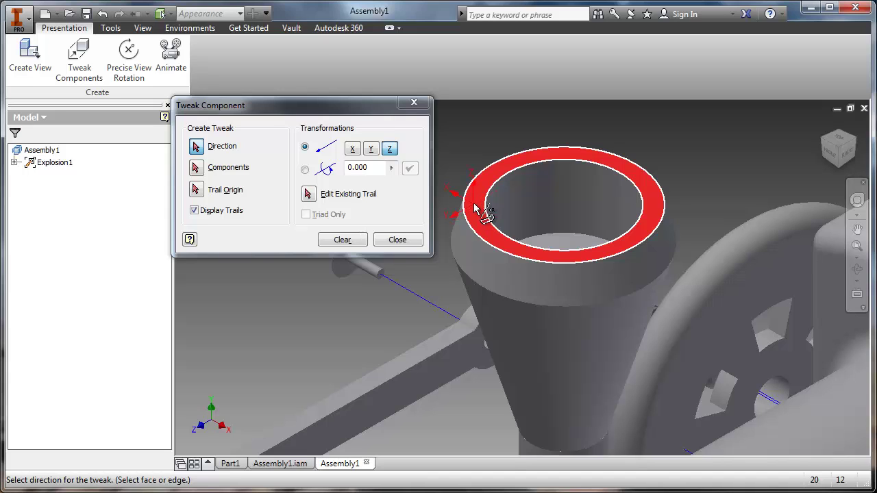
{"action": "scroll", "coordinate": [473, 201], "scroll_direction": "up", "scroll_amount": 3}
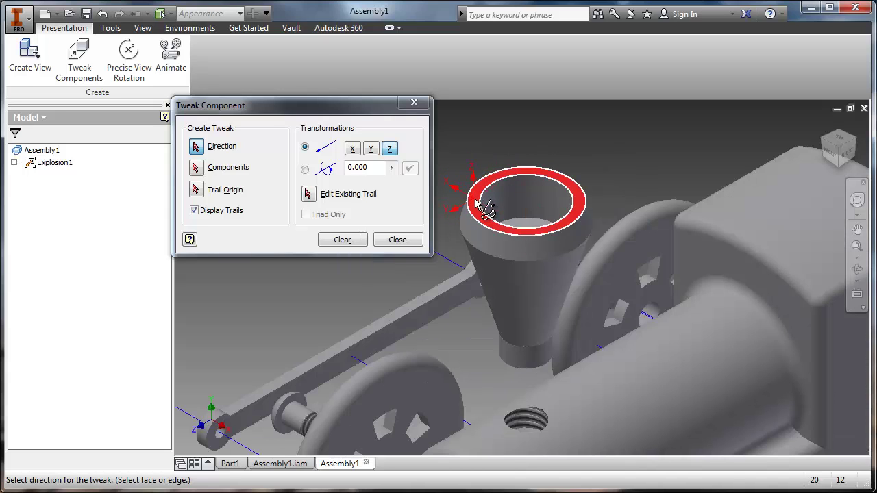
{"action": "left_click", "coordinate": [478, 208]}
{"action": "left_click_drag", "start_coordinate": [478, 207], "coordinate": [480, 90]}
{"action": "left_click", "coordinate": [398, 239]}
{"action": "scroll", "coordinate": [525, 186], "scroll_direction": "up", "scroll_amount": 3}
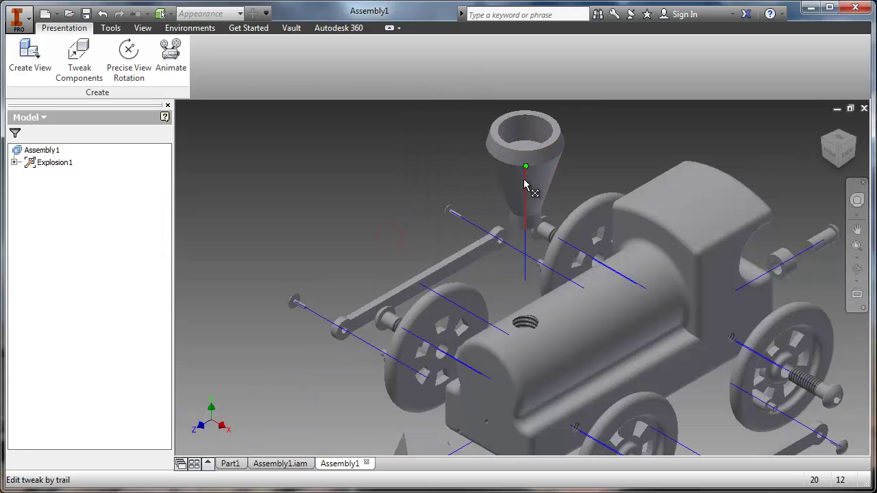
Frame the whole exploded train and start exporting it as an image with the JPEG file type.
{"action": "scroll", "coordinate": [595, 214], "scroll_direction": "down", "scroll_amount": 4}
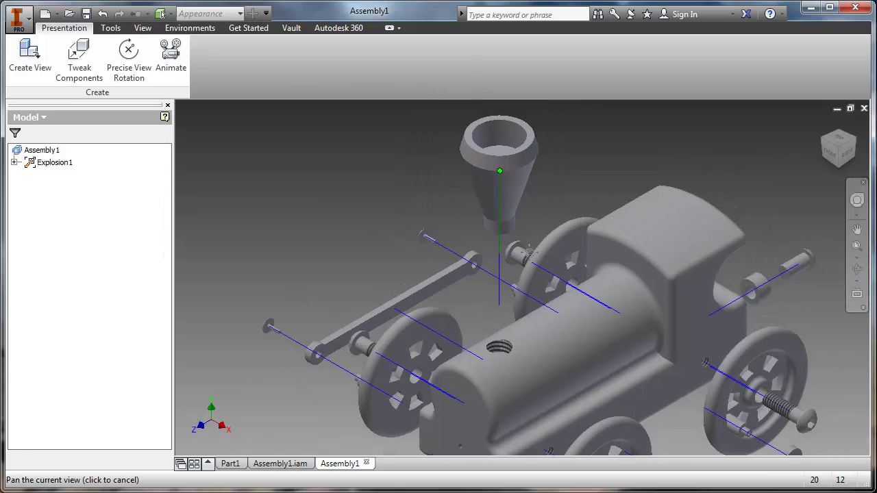
{"action": "scroll", "coordinate": [519, 269], "scroll_direction": "up", "scroll_amount": 5}
{"action": "scroll", "coordinate": [486, 256], "scroll_direction": "down", "scroll_amount": 2}
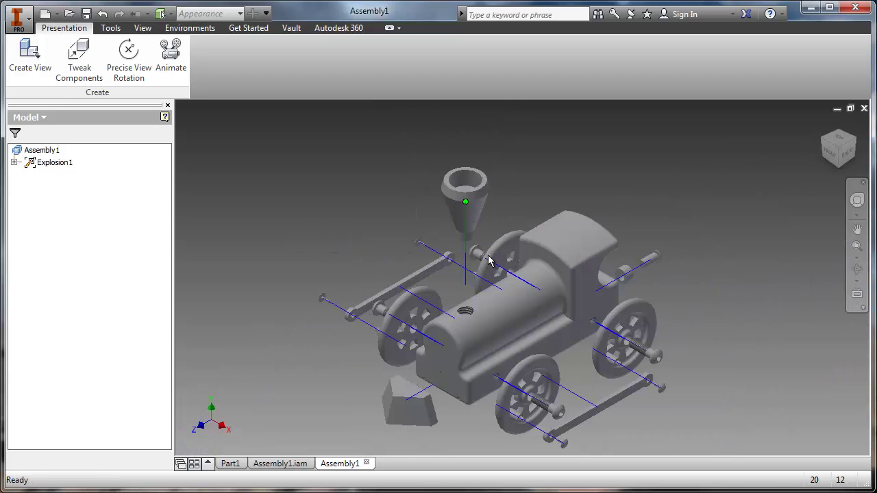
{"action": "middle_click_drag", "start_coordinate": [491, 247], "coordinate": [492, 244]}
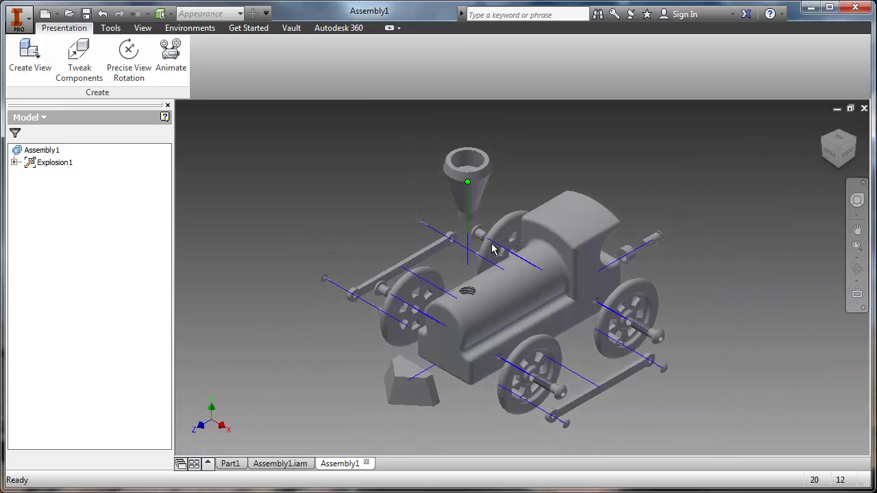
{"action": "mouse_move", "coordinate": [493, 249]}
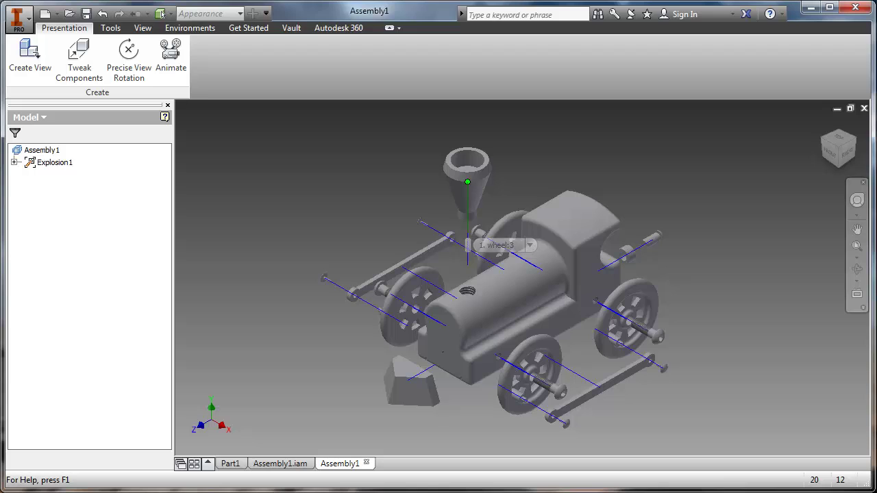
{"action": "left_click", "coordinate": [18, 24]}
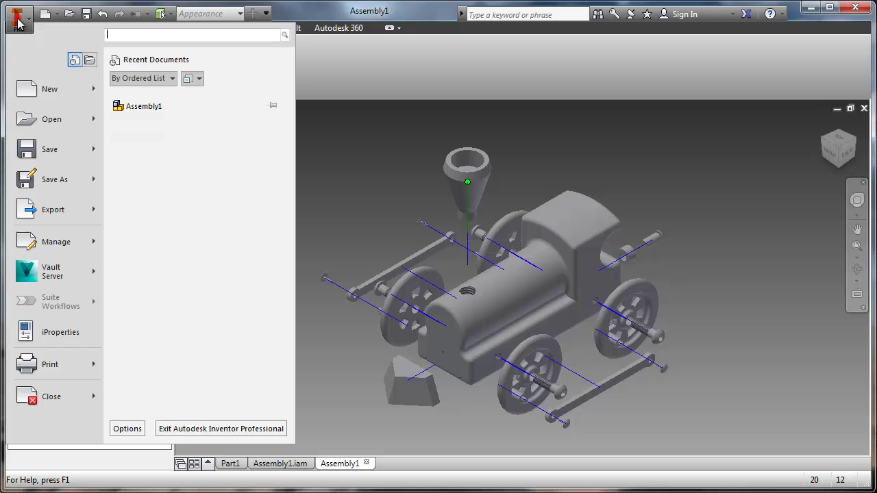
{"action": "mouse_move", "coordinate": [57, 221]}
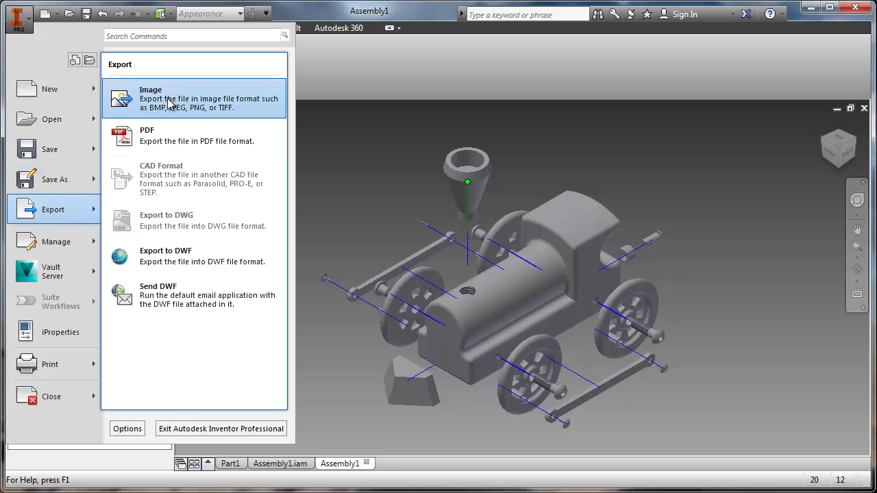
{"action": "left_click", "coordinate": [146, 97]}
{"action": "left_click", "coordinate": [467, 346]}
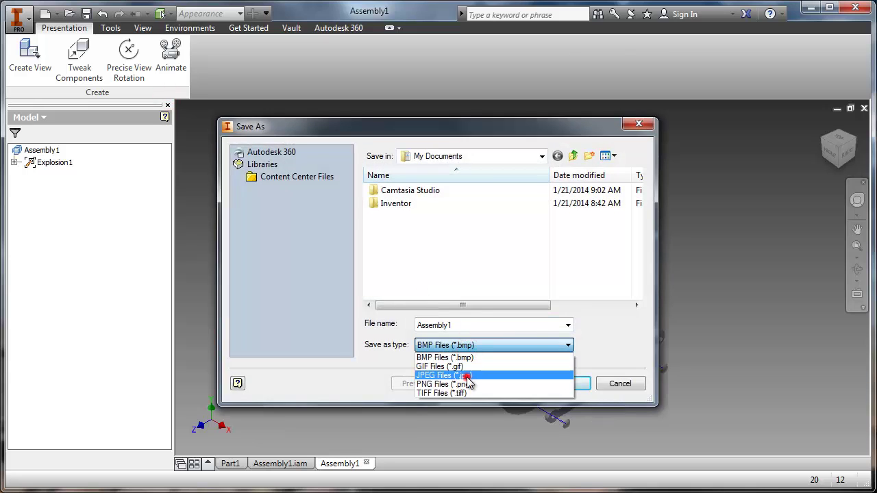
{"action": "left_click", "coordinate": [469, 376]}
Name the exported image Exploded View.jpg and save it to the Desktop.
{"action": "left_click", "coordinate": [452, 332]}
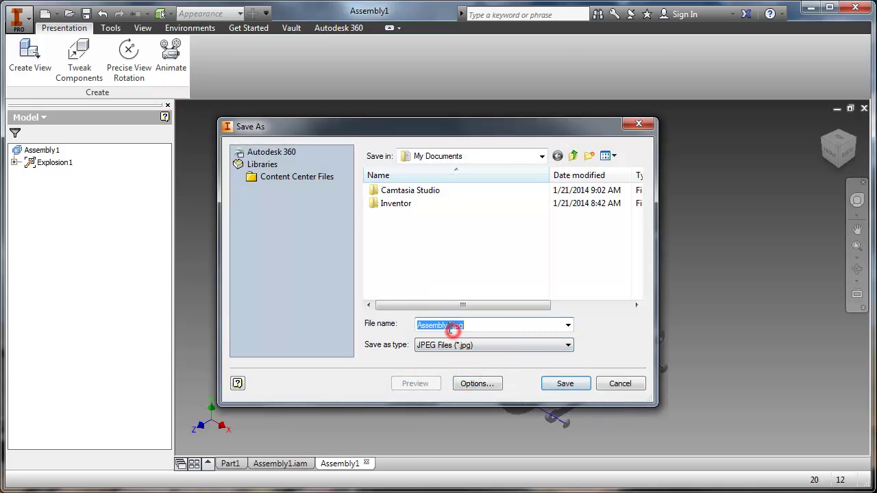
{"action": "left_click", "coordinate": [449, 328]}
{"action": "left_click_drag", "start_coordinate": [450, 327], "coordinate": [262, 302]}
{"action": "type", "text": "Exploded View"}
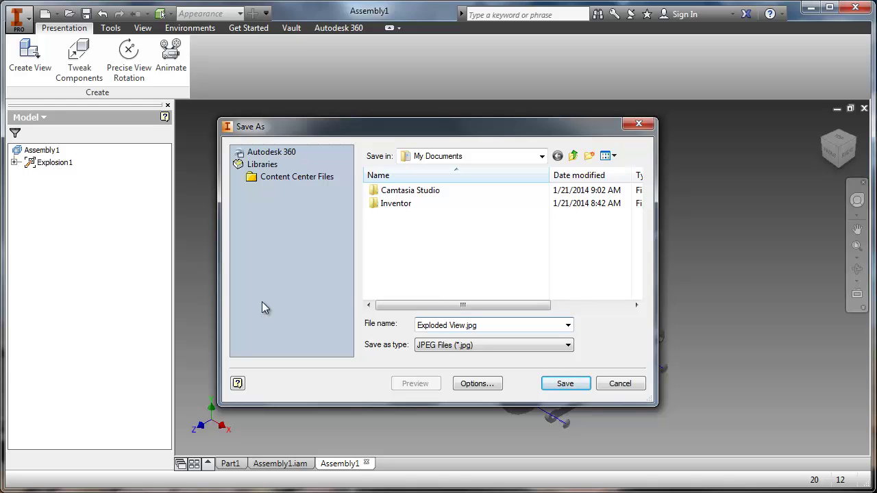
{"action": "left_click", "coordinate": [439, 157]}
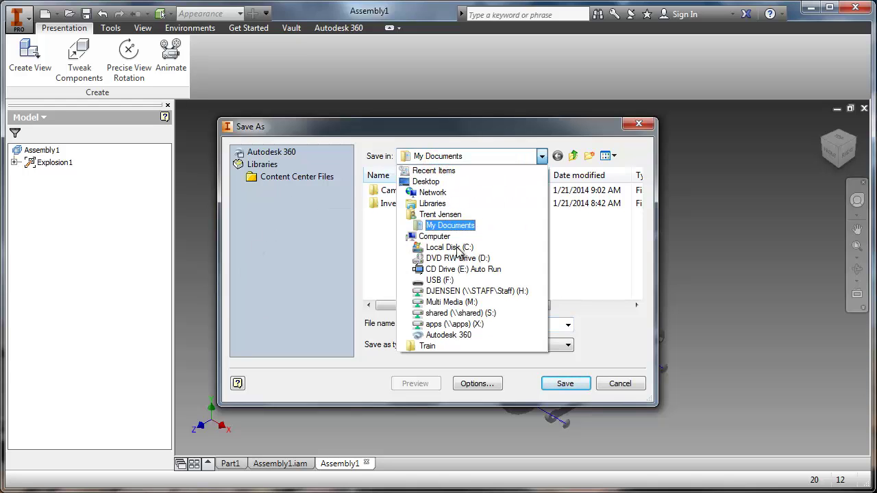
{"action": "left_click", "coordinate": [426, 182]}
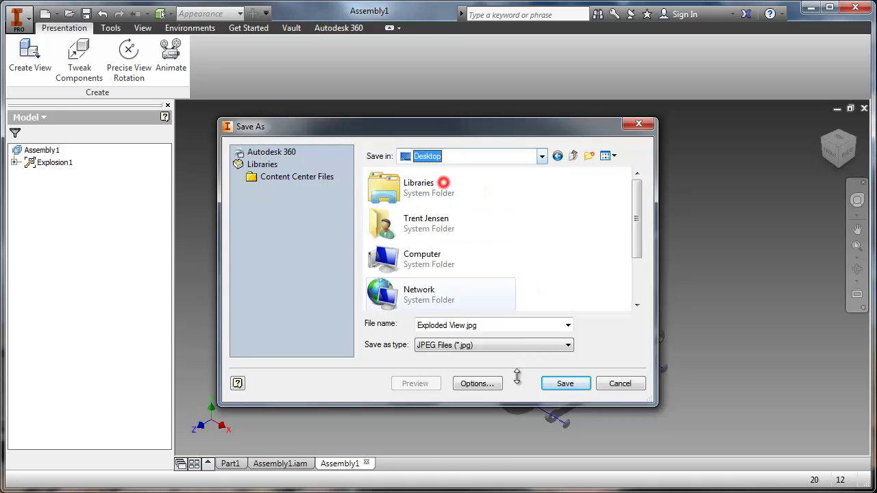
{"action": "left_click", "coordinate": [563, 384]}
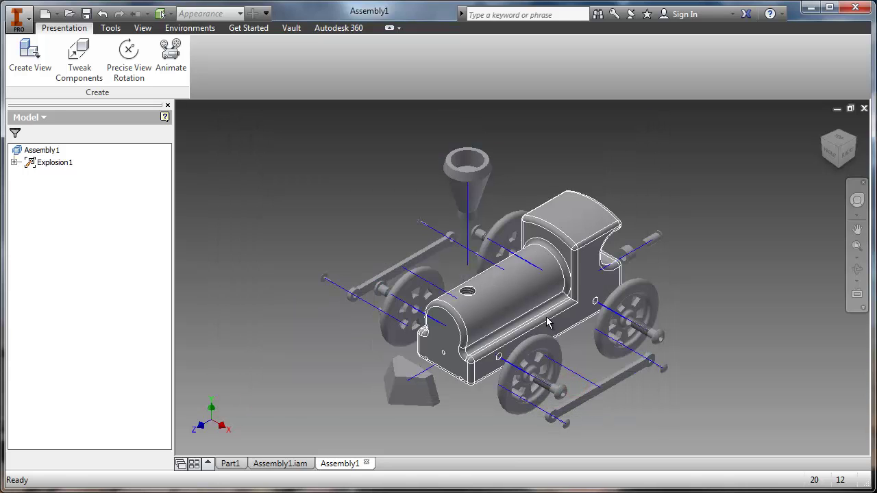
Play the explosion animation forward to watch the train assemble, and pause the playback.
{"action": "left_click", "coordinate": [170, 60]}
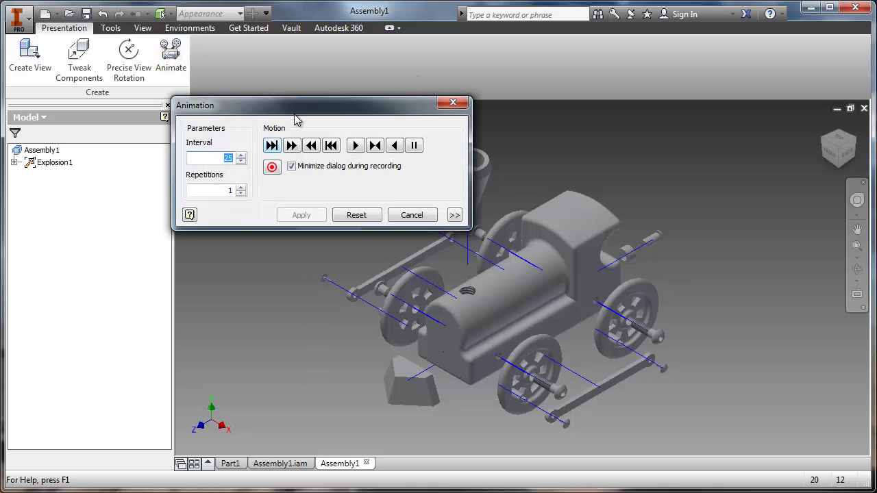
{"action": "left_click_drag", "start_coordinate": [297, 120], "coordinate": [266, 85]}
{"action": "left_click", "coordinate": [325, 114]}
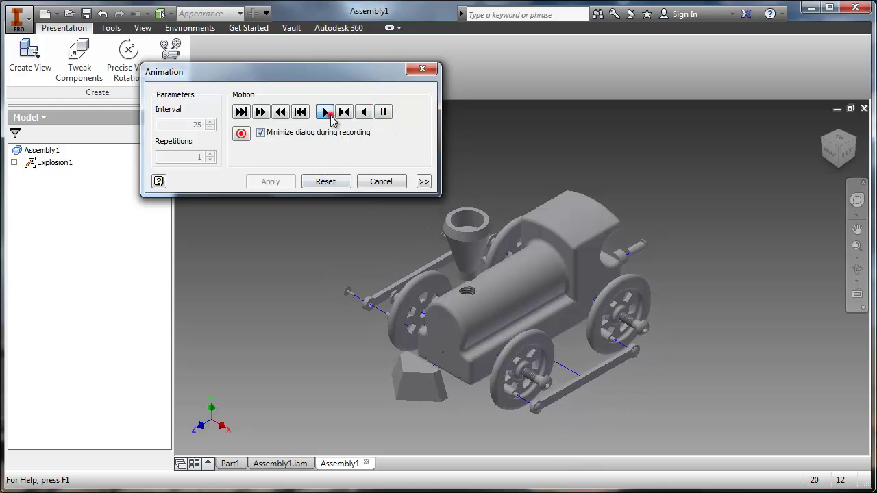
{"action": "left_click", "coordinate": [331, 118]}
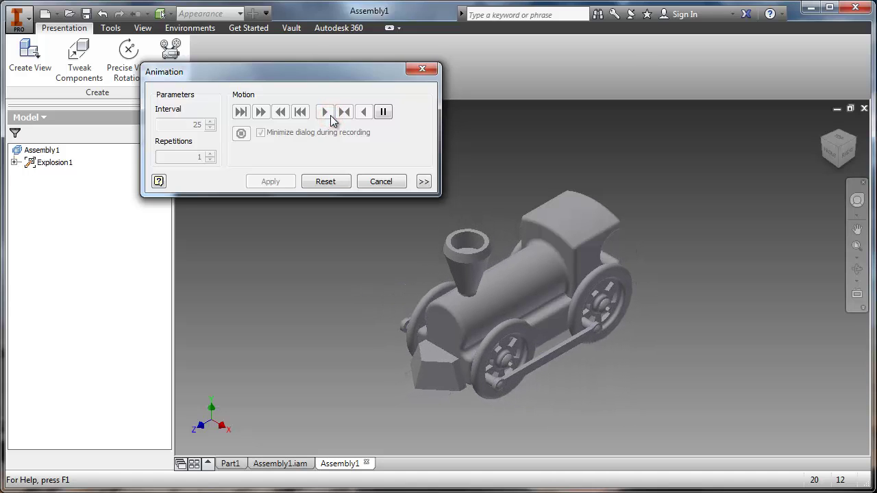
{"action": "left_click", "coordinate": [384, 113]}
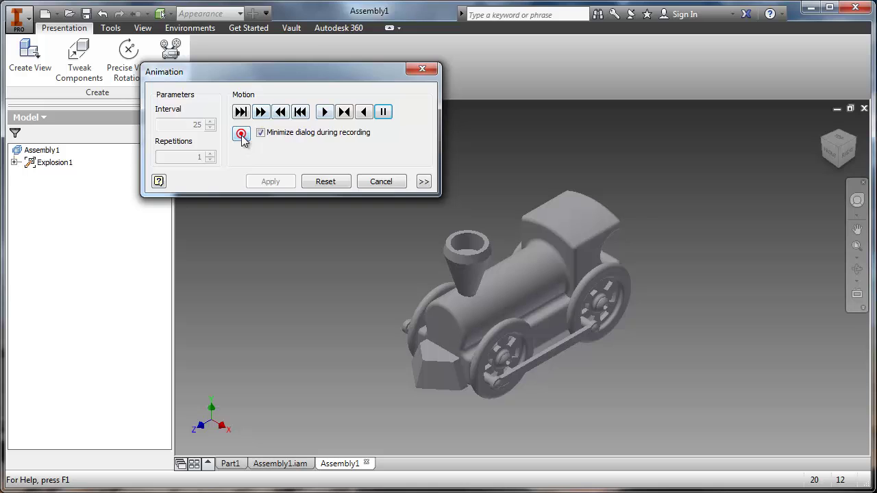
Set up the animation recording as an AVI file named Explosion1_1 on the Desktop, with Full Frames (Uncompressed) compression.
{"action": "left_click", "coordinate": [241, 134]}
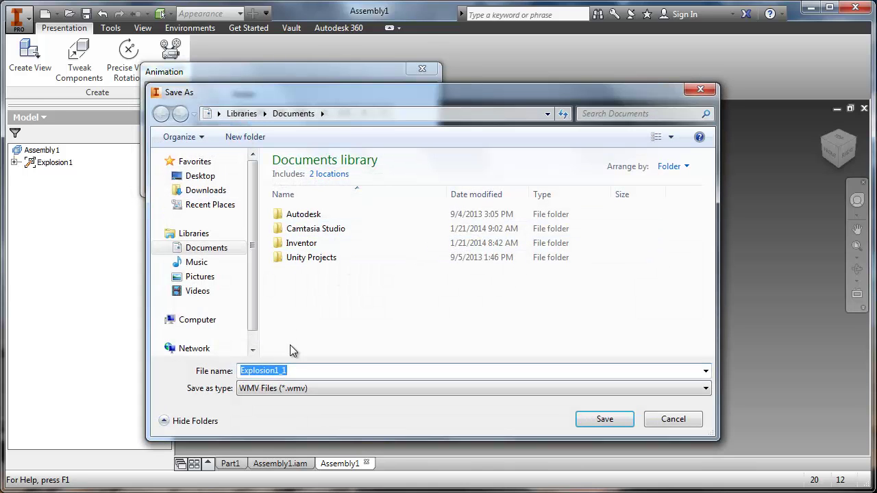
{"action": "left_click", "coordinate": [288, 389]}
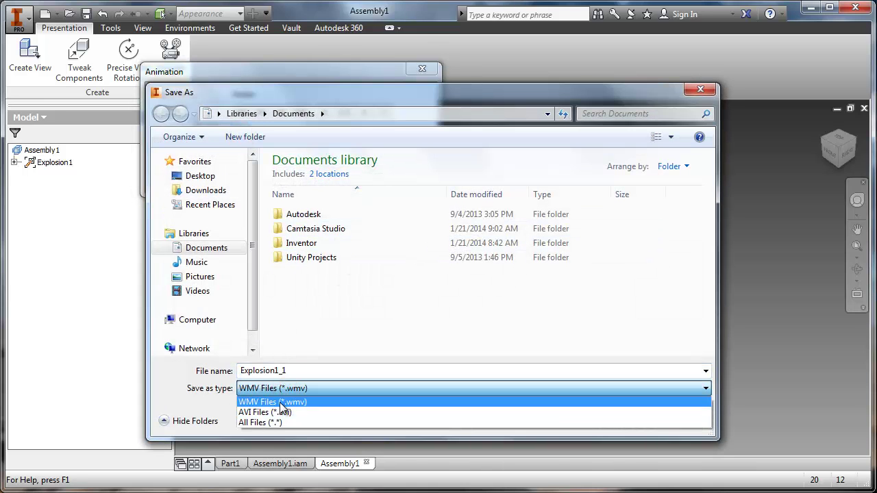
{"action": "left_click", "coordinate": [277, 411]}
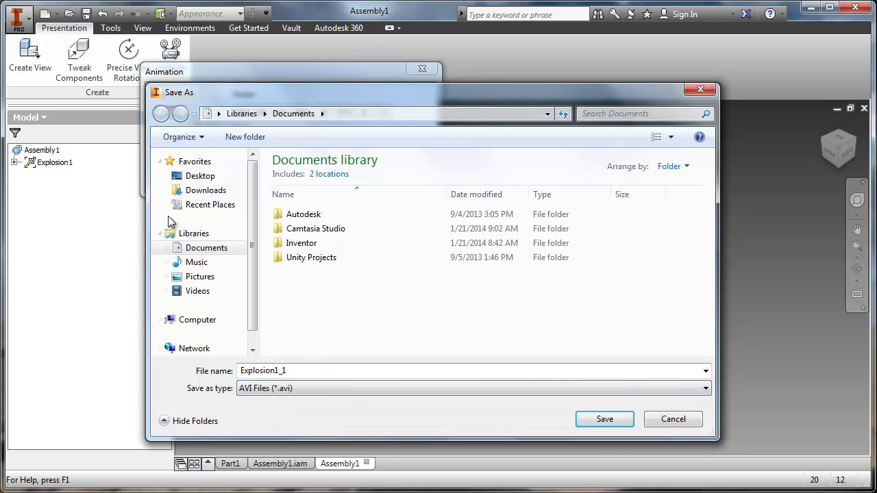
{"action": "left_click", "coordinate": [199, 176]}
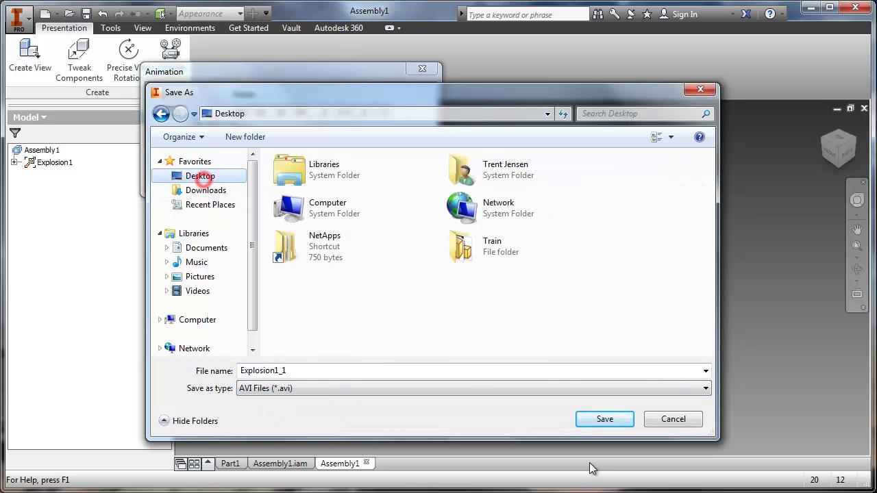
{"action": "left_click", "coordinate": [606, 420]}
{"action": "left_click", "coordinate": [485, 264]}
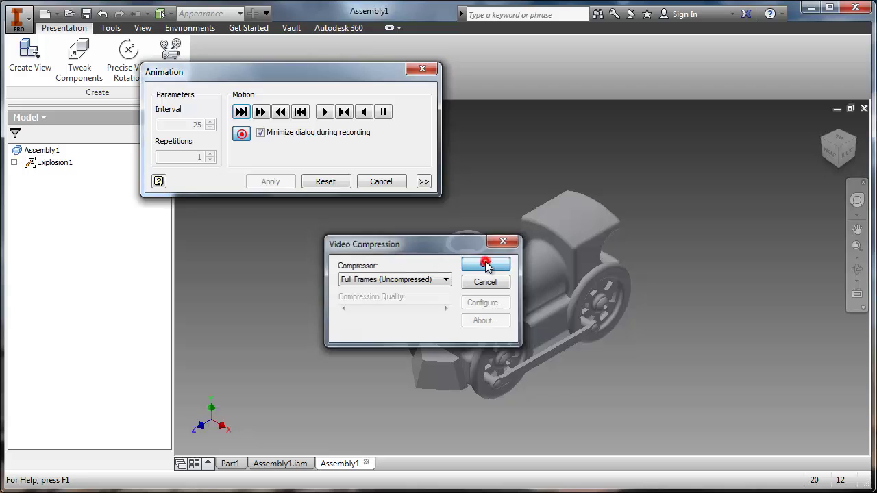
Play the explosion animation forward to record the train assembling, stop the recording, and close the Animation dialog.
{"action": "left_click", "coordinate": [322, 115]}
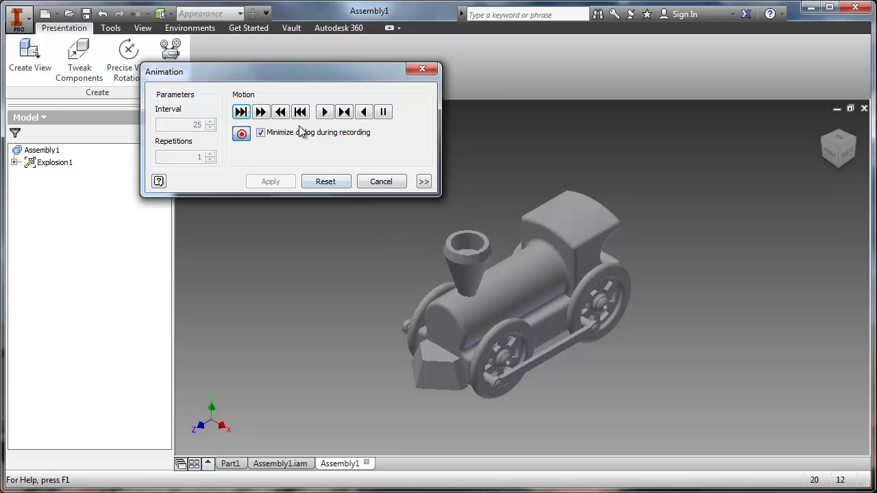
{"action": "left_click", "coordinate": [242, 135]}
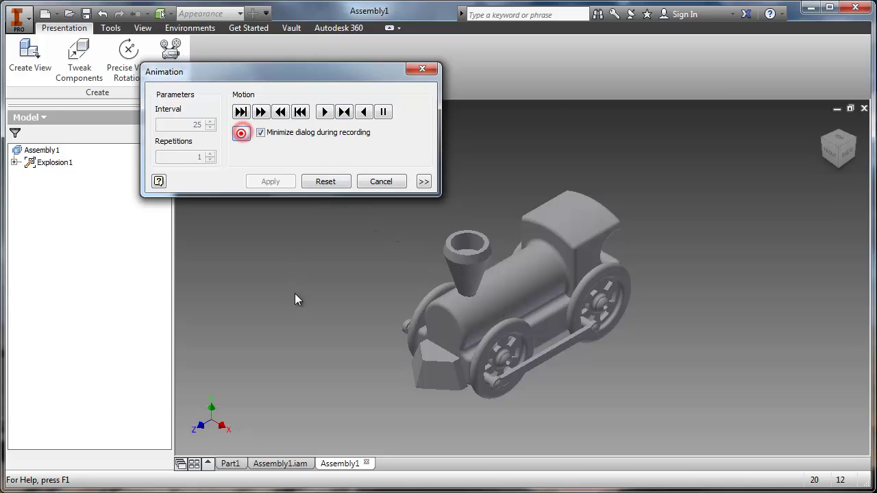
{"action": "left_click", "coordinate": [412, 73]}
Switch to the Desktop, play the recorded Explosion1_1 video in the media player to check it, and close the player.
{"action": "left_click", "coordinate": [806, 6]}
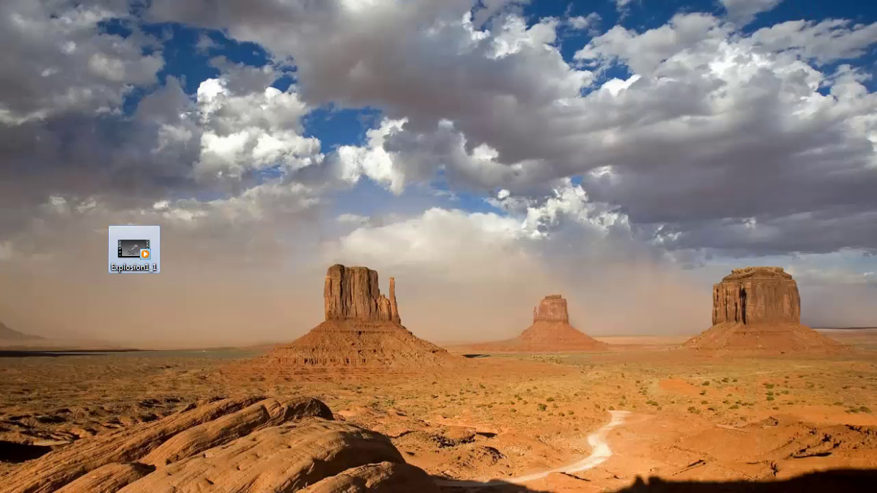
{"action": "left_click", "coordinate": [163, 292]}
{"action": "double_click", "coordinate": [132, 252]}
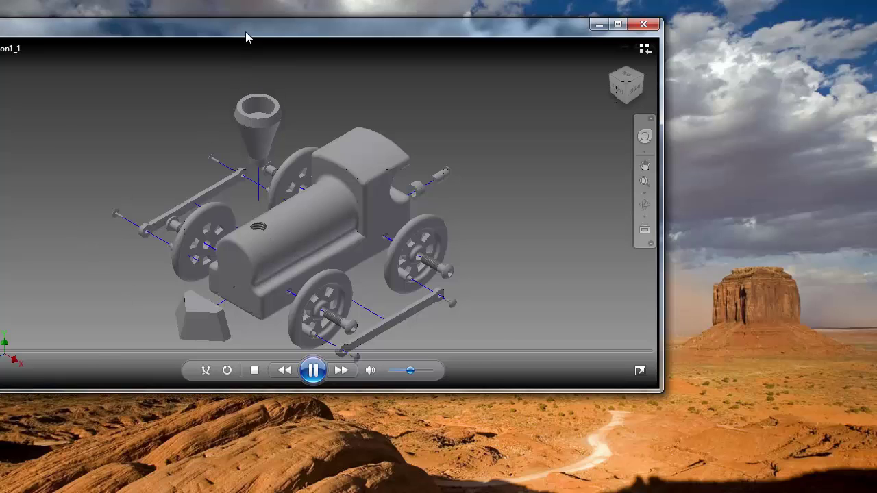
{"action": "left_click_drag", "start_coordinate": [249, 29], "coordinate": [381, 49]}
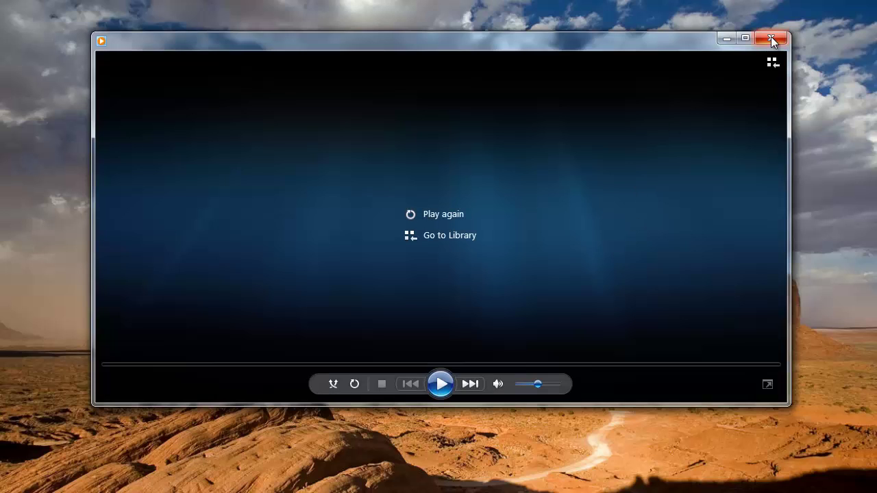
{"action": "left_click", "coordinate": [771, 37]}
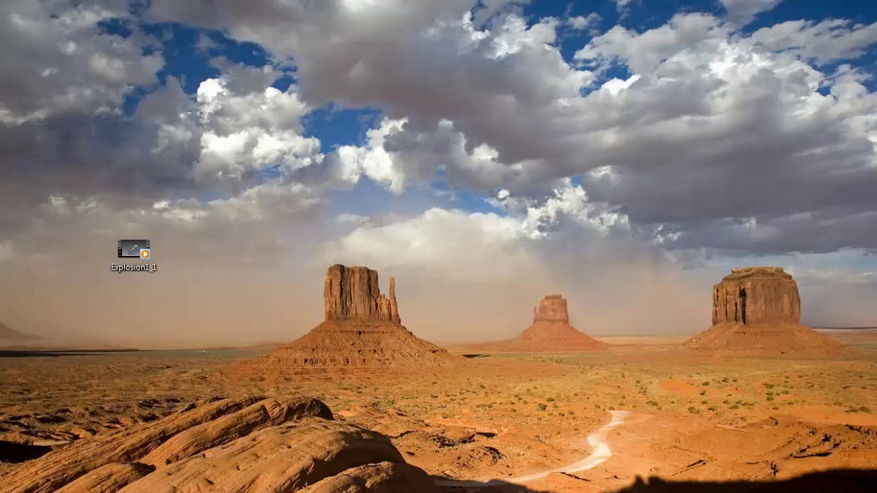